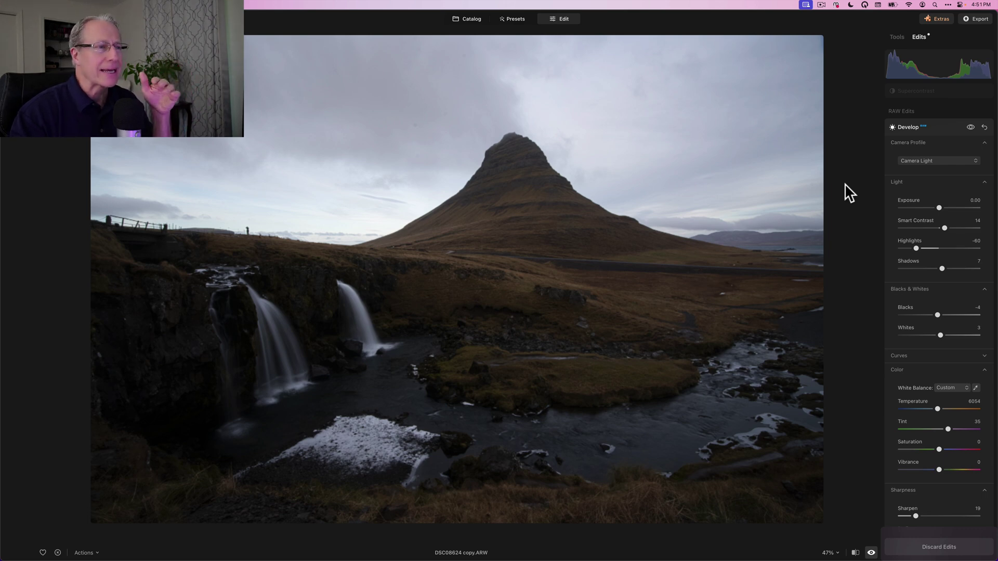
Step: Compare the photo with Develop edits off and on, then expand Supercontrast (25/38/22 contrast)
key("backslash")
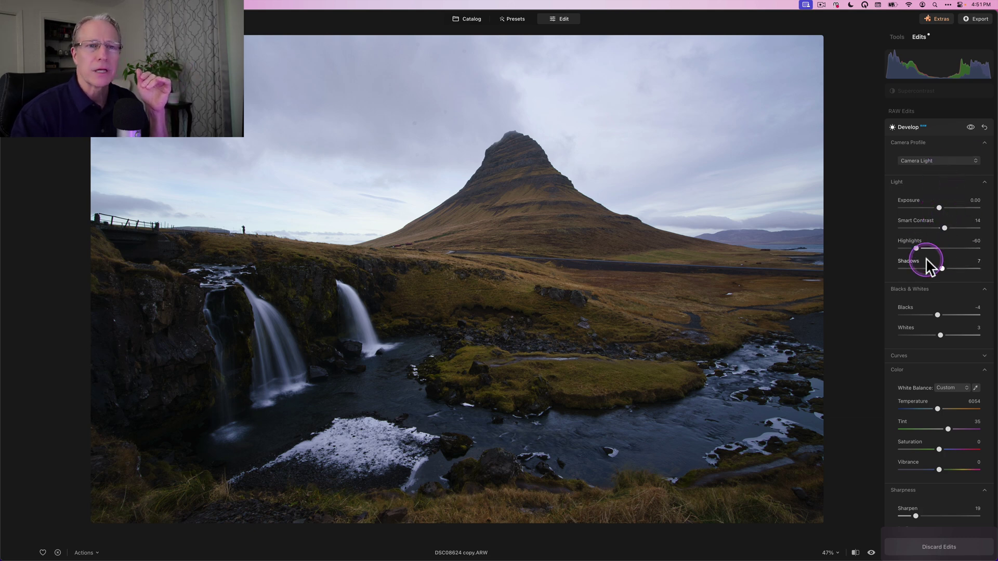
scroll(925, 266, "down", 2)
scroll(916, 285, "down", 3)
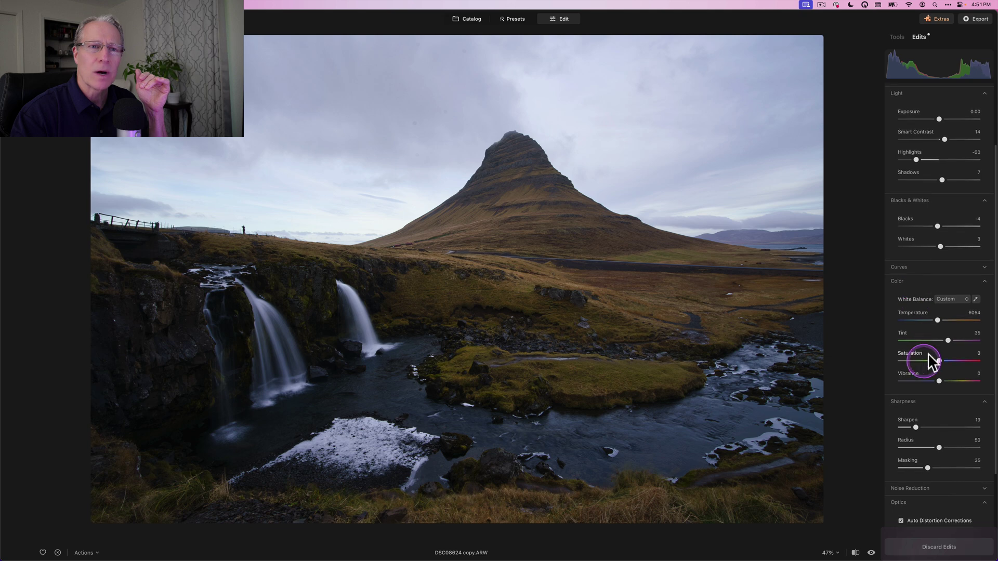
scroll(926, 343, "down", 3)
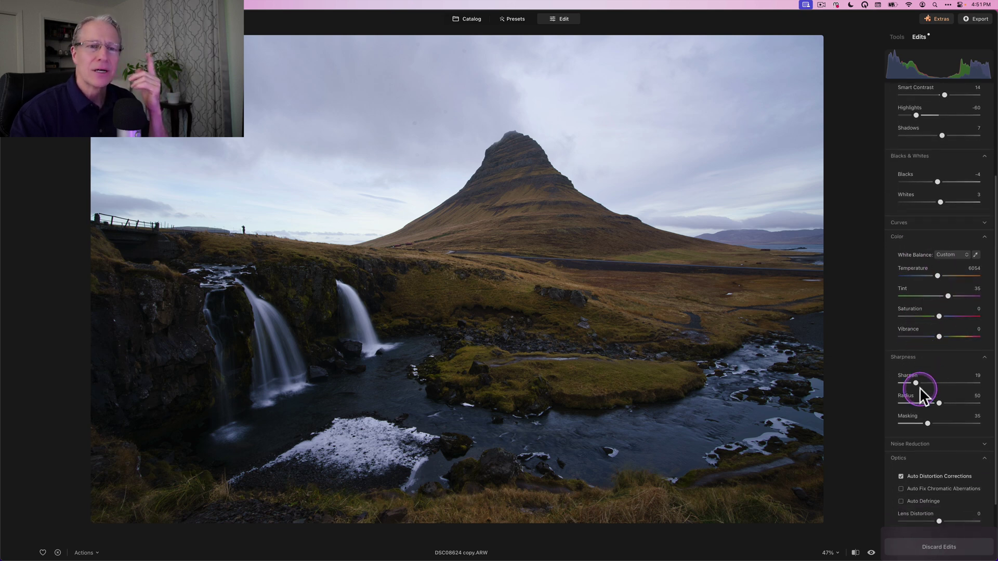
scroll(926, 469, "up", 7)
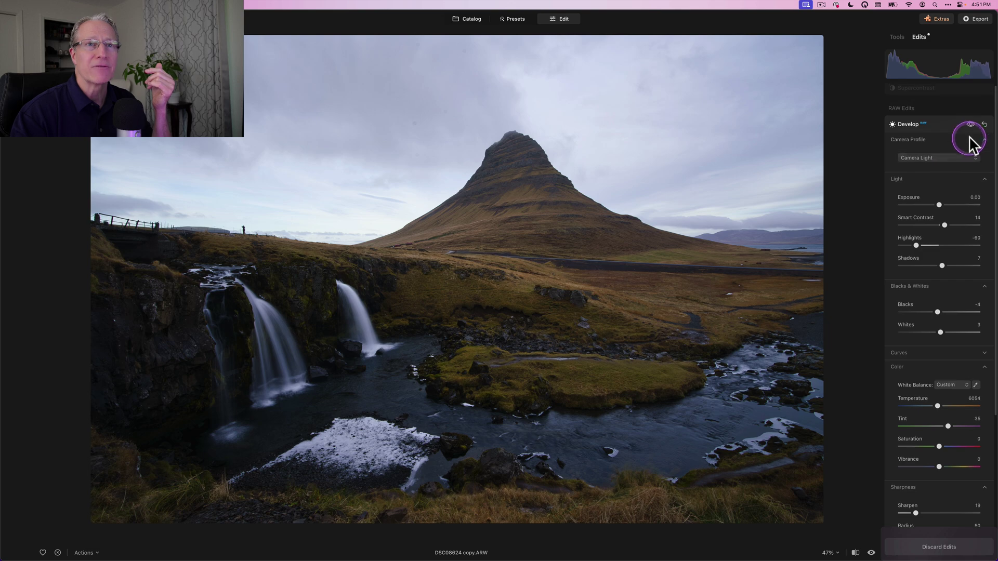
left_click(970, 125)
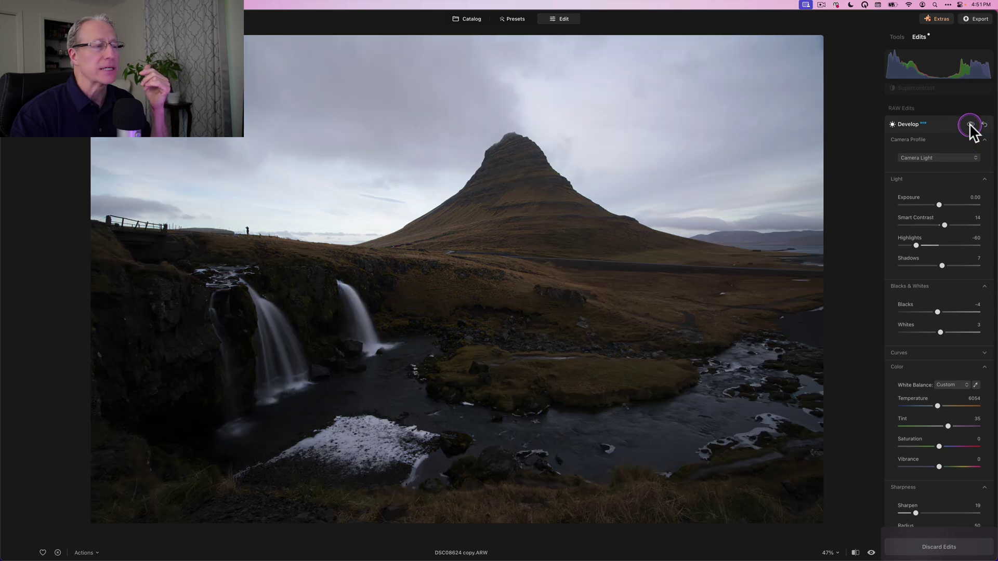
left_click(970, 124)
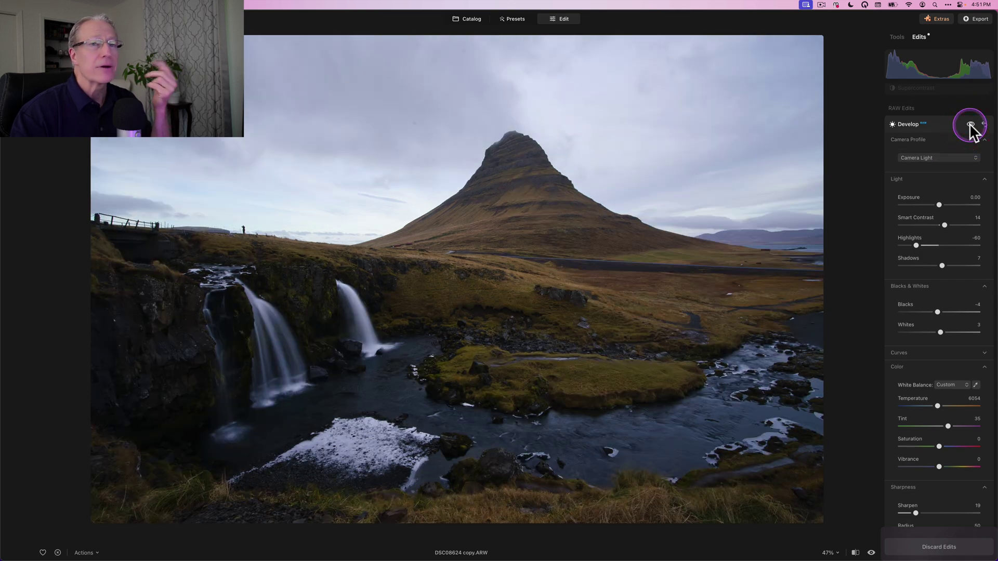
left_click(939, 124)
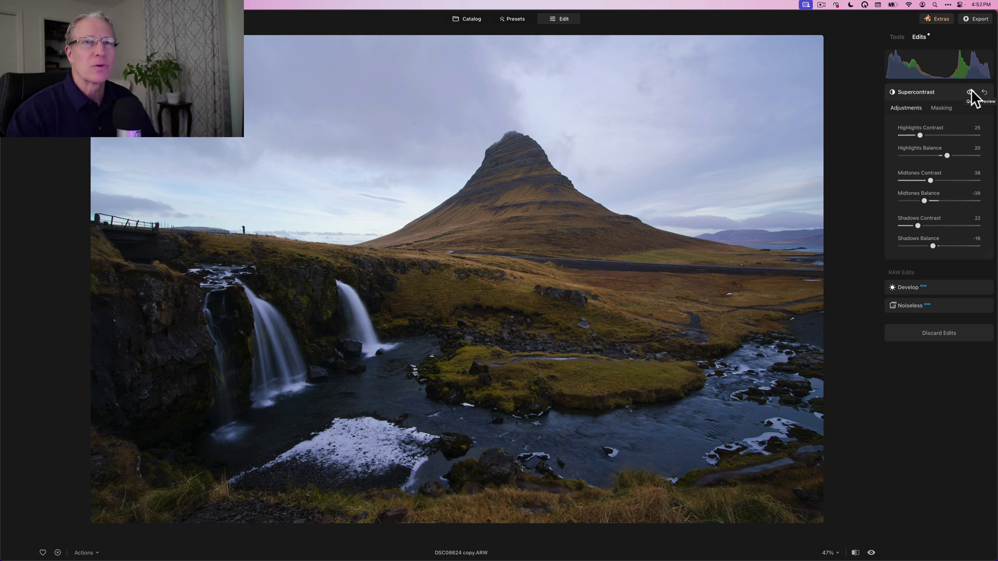
left_click(971, 92)
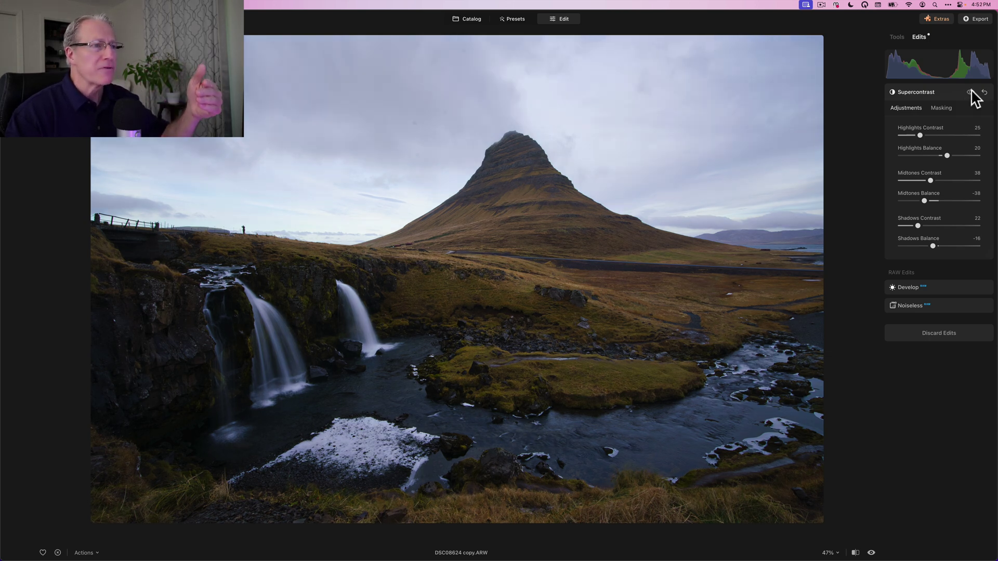
left_click(970, 92)
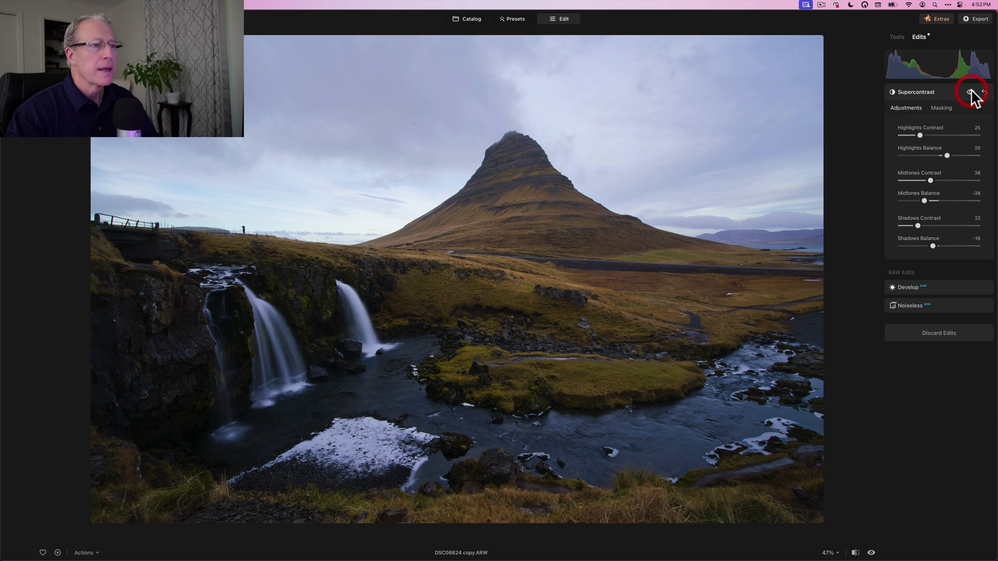
Step: Switch to the Tools list and pick the Develop tool
left_click(897, 37)
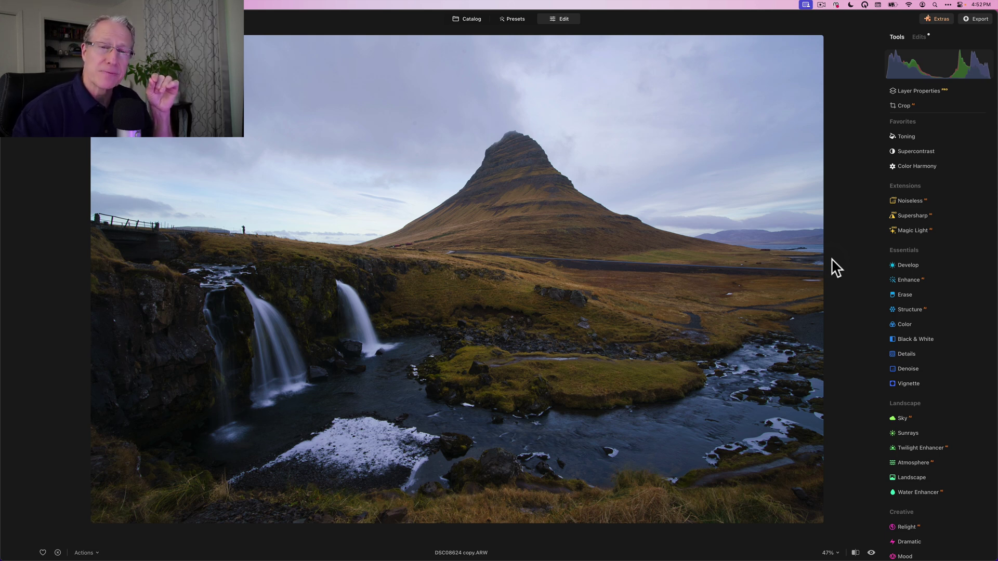
left_click(909, 266)
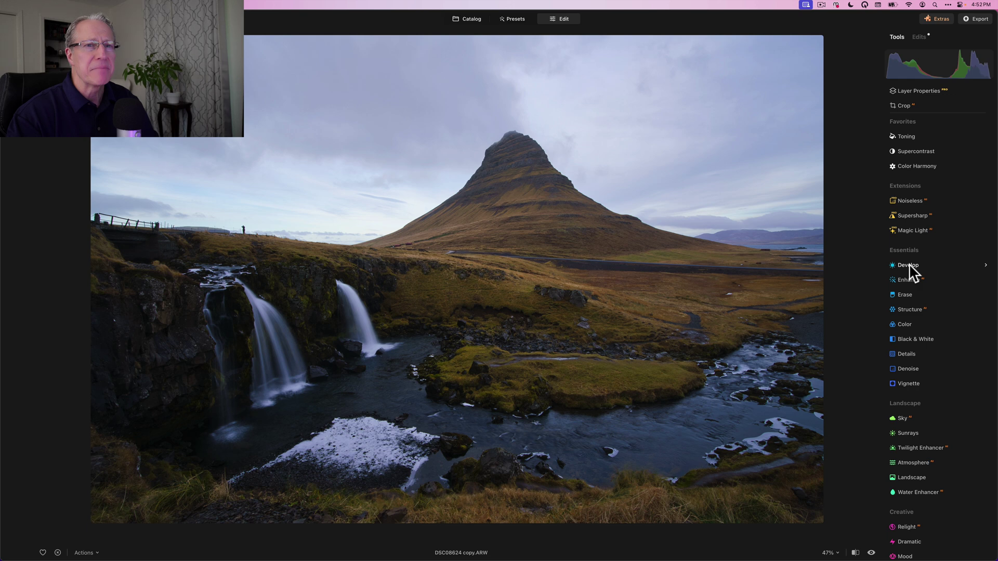
Step: Create an Object Select mask in Develop covering the two waterfalls
left_click(909, 266)
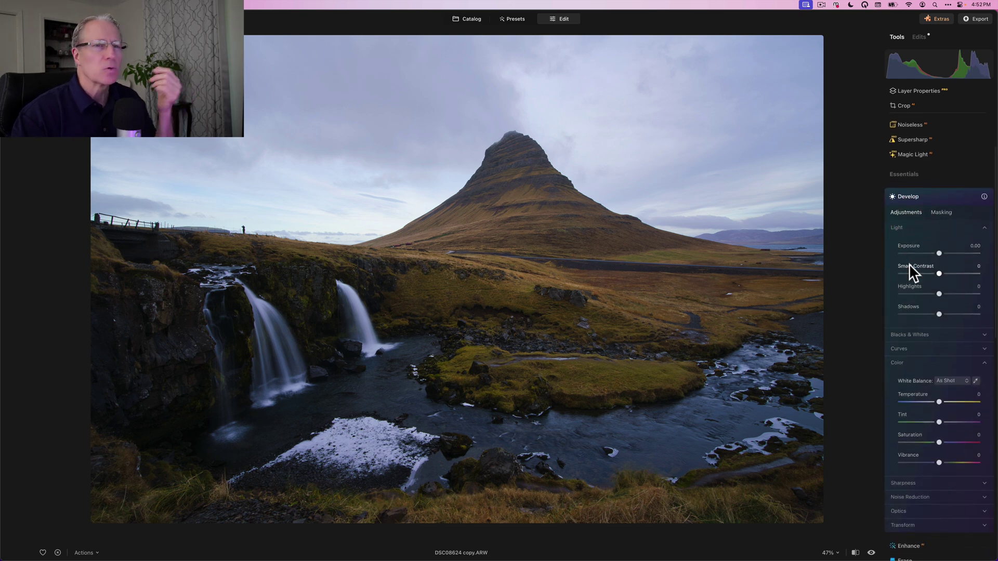
left_click(925, 232)
left_click(943, 211)
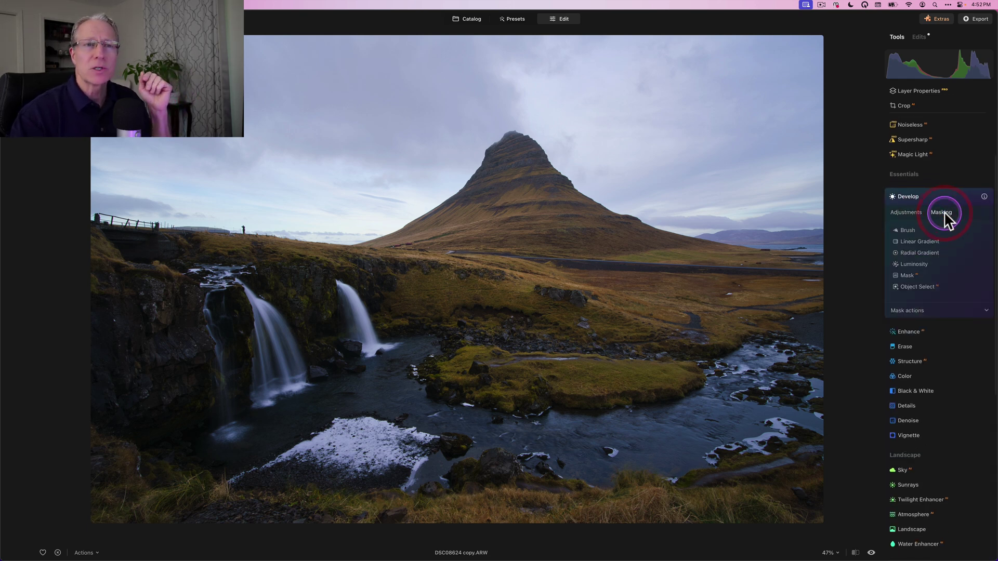
left_click(919, 287)
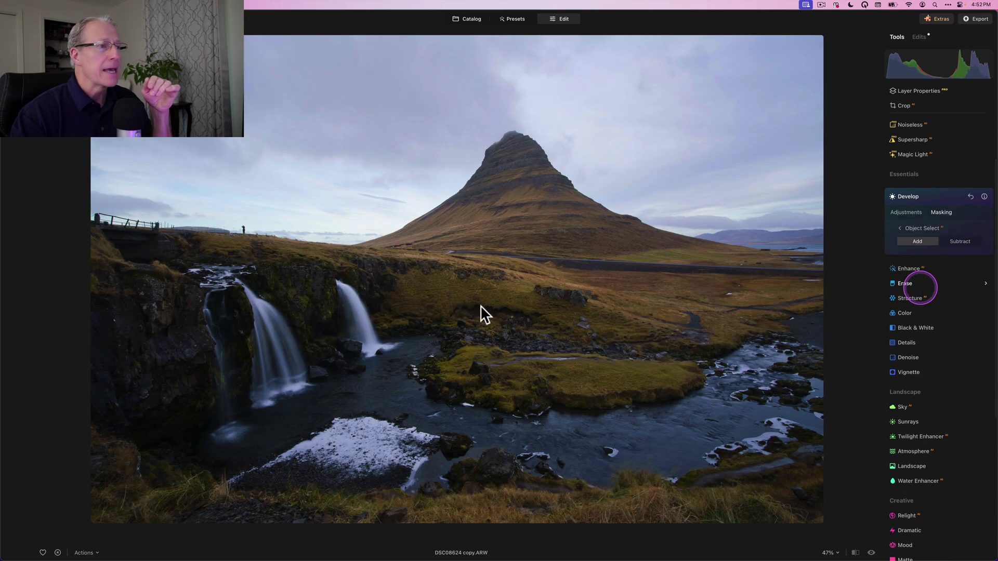
mouse_move(380, 281)
left_mouse_down()
mouse_move(359, 313)
mouse_move(281, 349)
left_mouse_up()
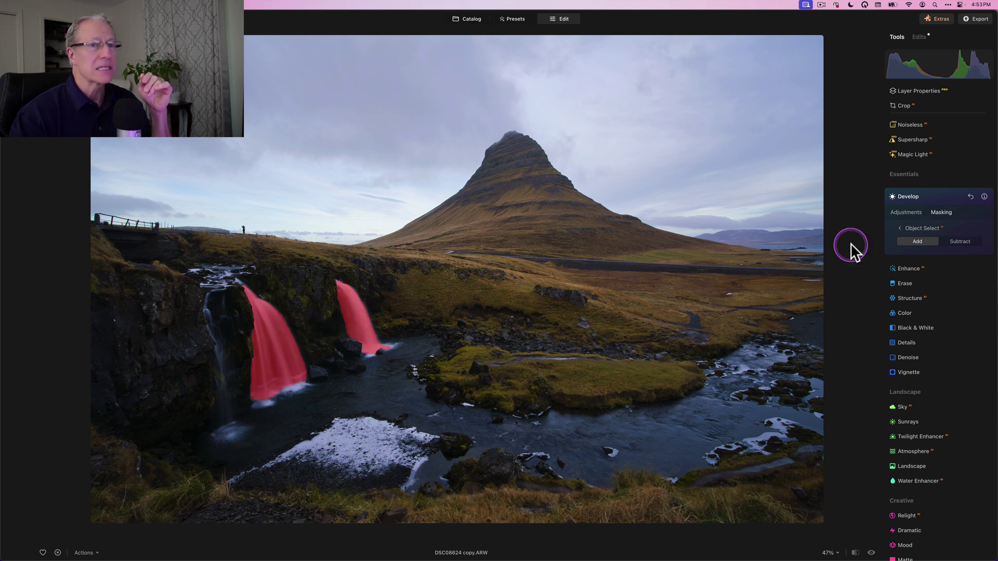
Step: Raise the masked Exposure to 0.44, compare before and after, and collapse Develop
left_click(905, 214)
left_click_drag(940, 250, 943, 251)
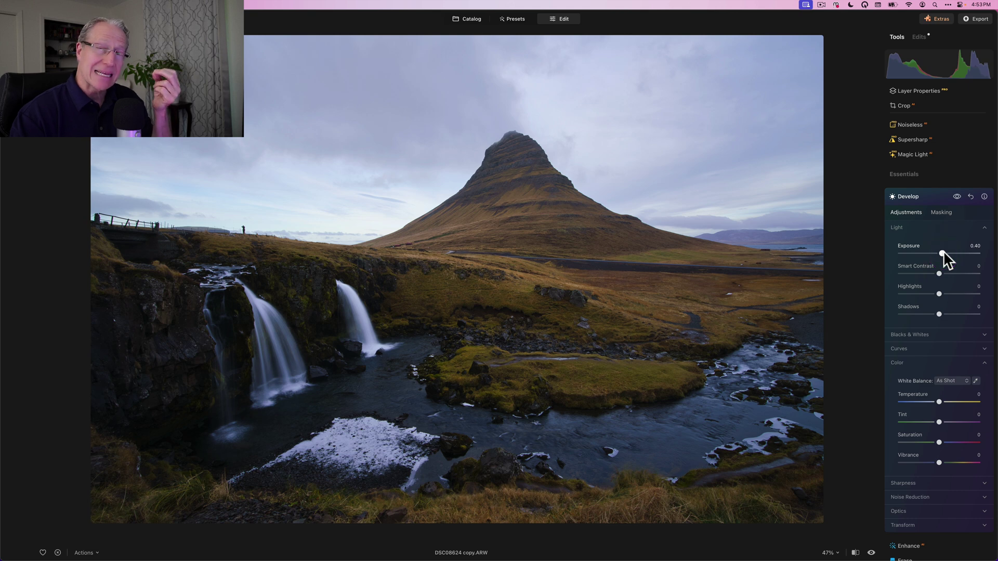
left_click(952, 192)
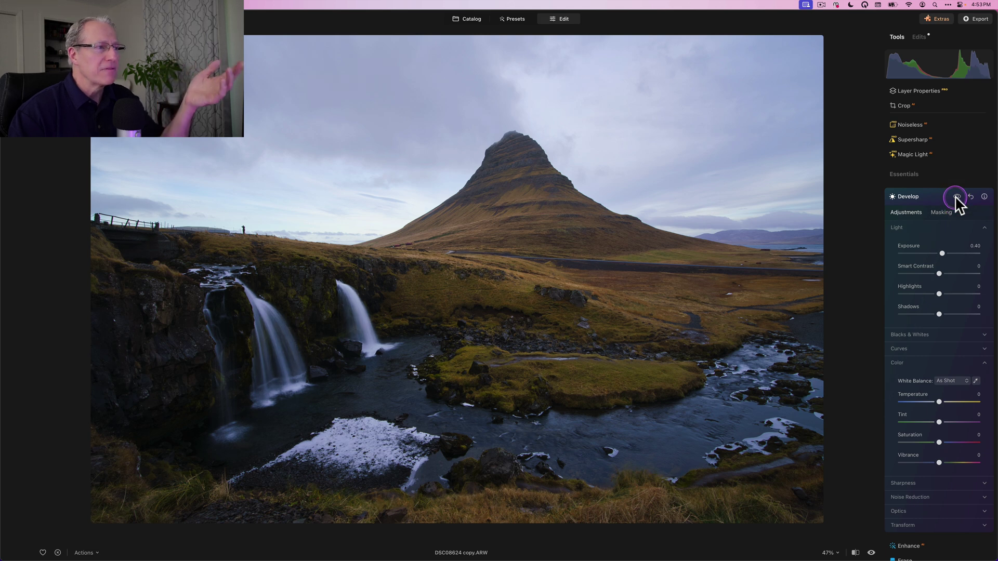
left_click(955, 196)
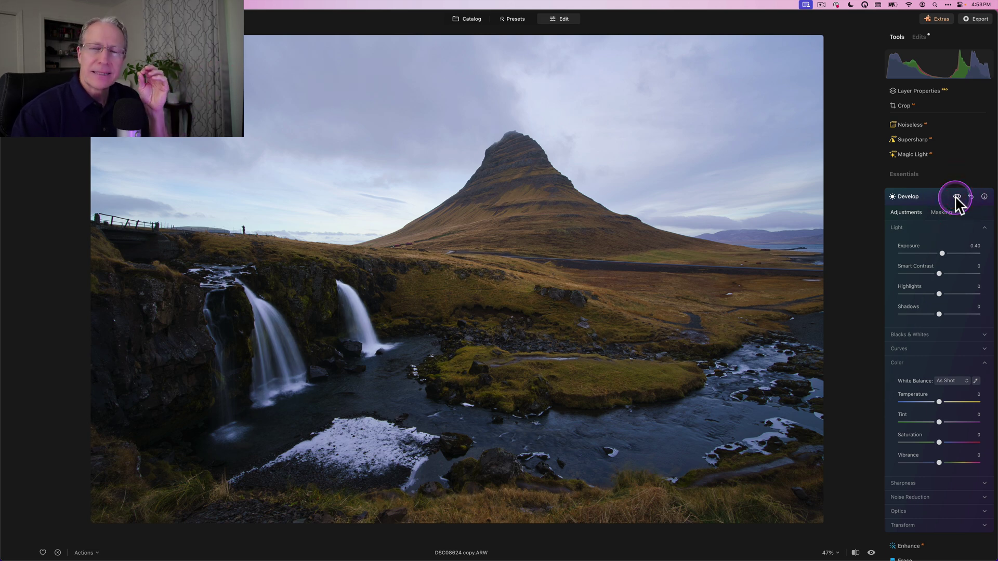
left_click(942, 254)
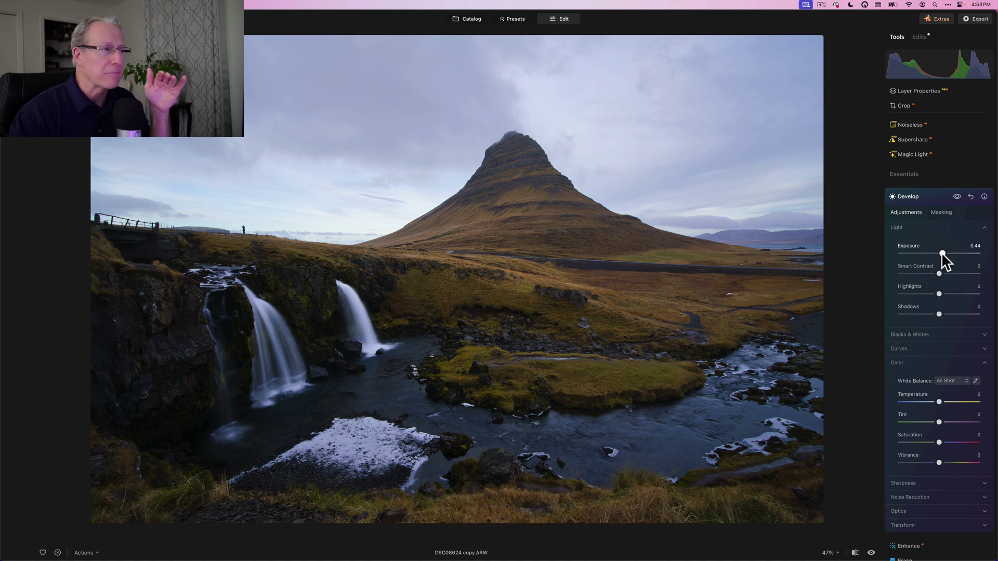
left_click(936, 201)
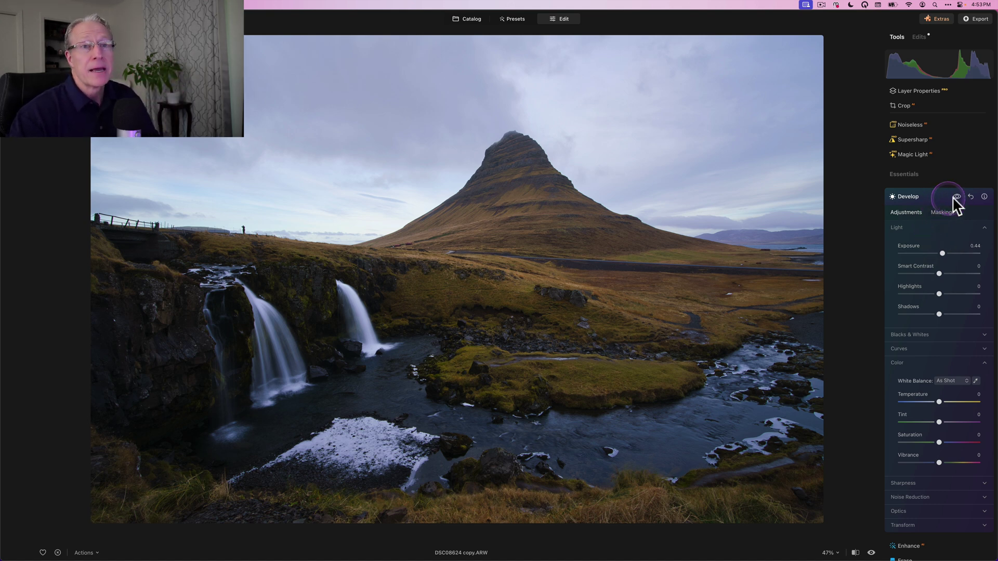
left_click(957, 196)
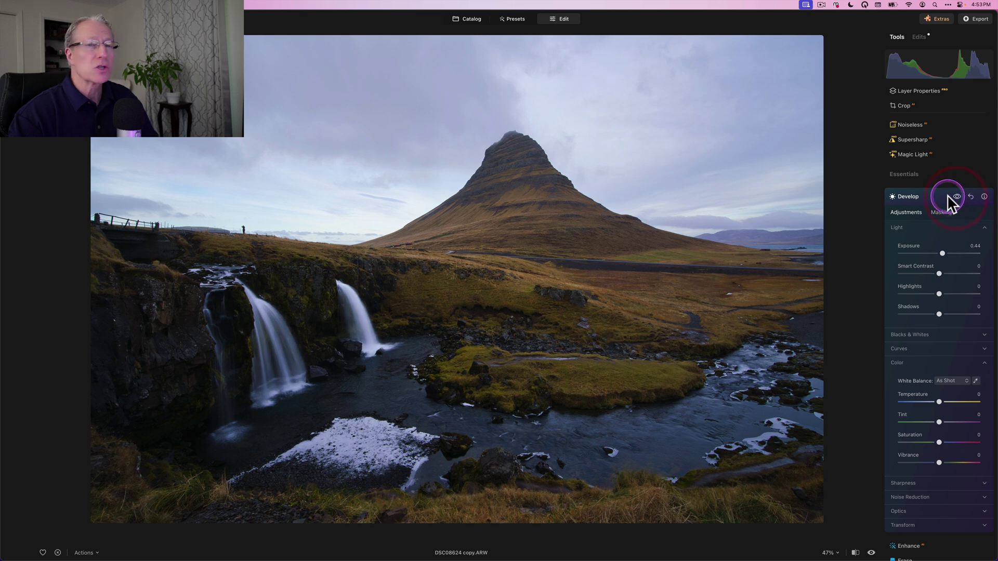
left_click(942, 197)
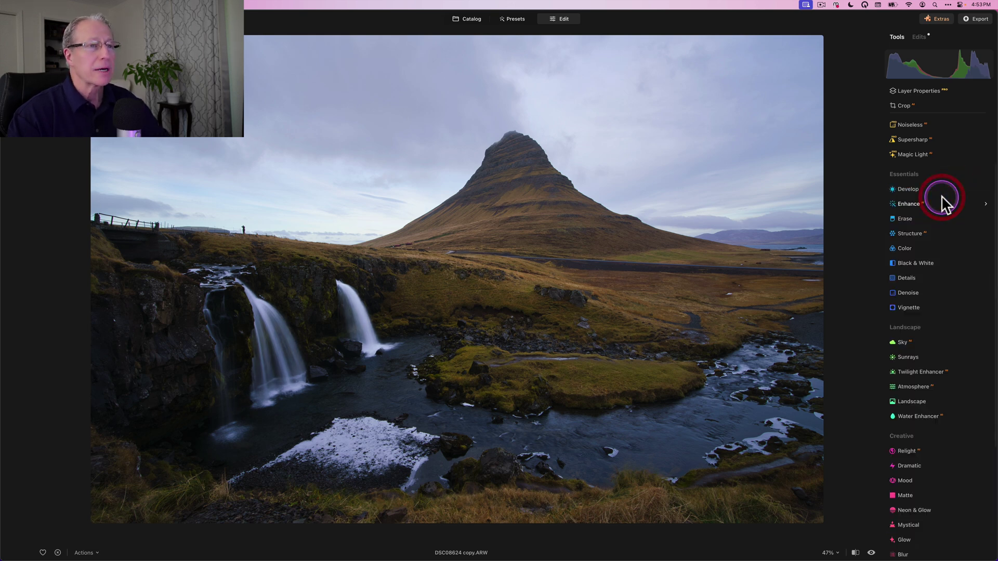
Step: Turn on Water Enhancer with Amount 28 and Brightness raised to 76
scroll(917, 320, "down", 3)
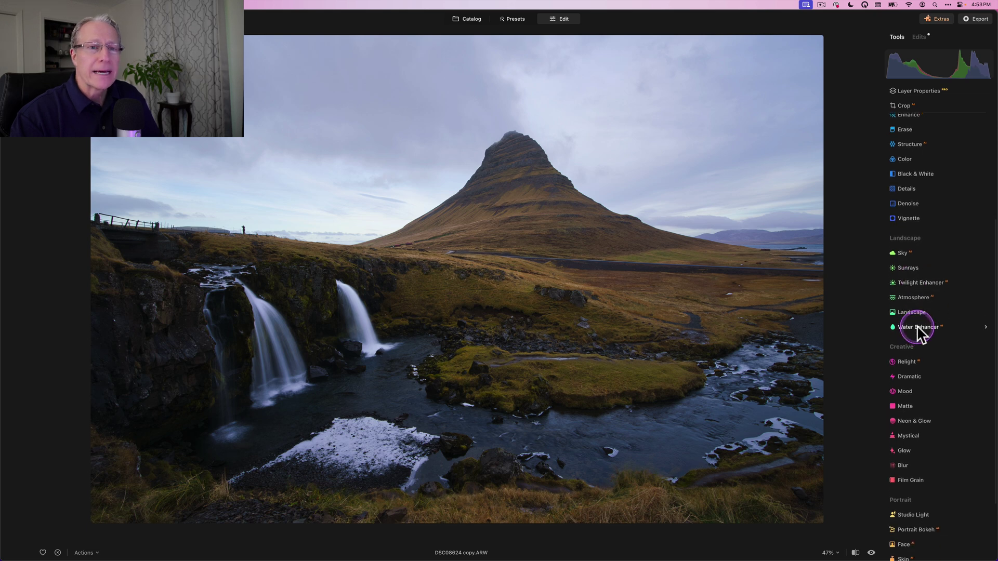
left_click(918, 330)
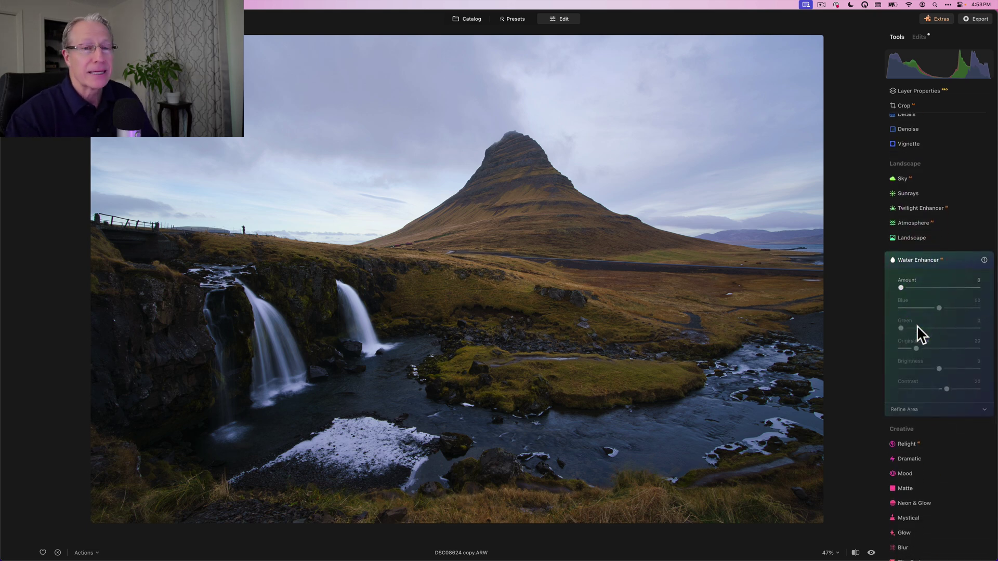
left_click(917, 306)
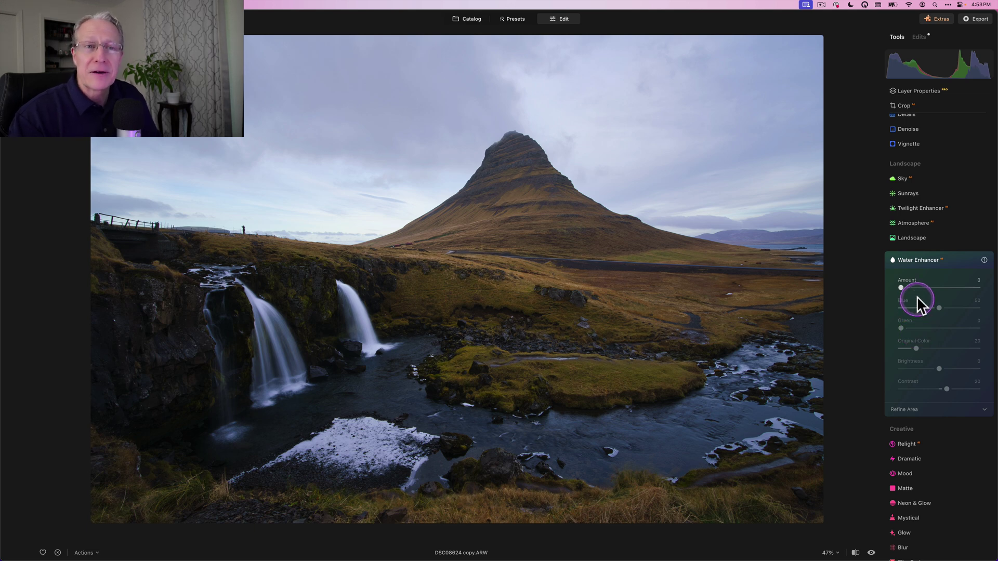
left_click(923, 288)
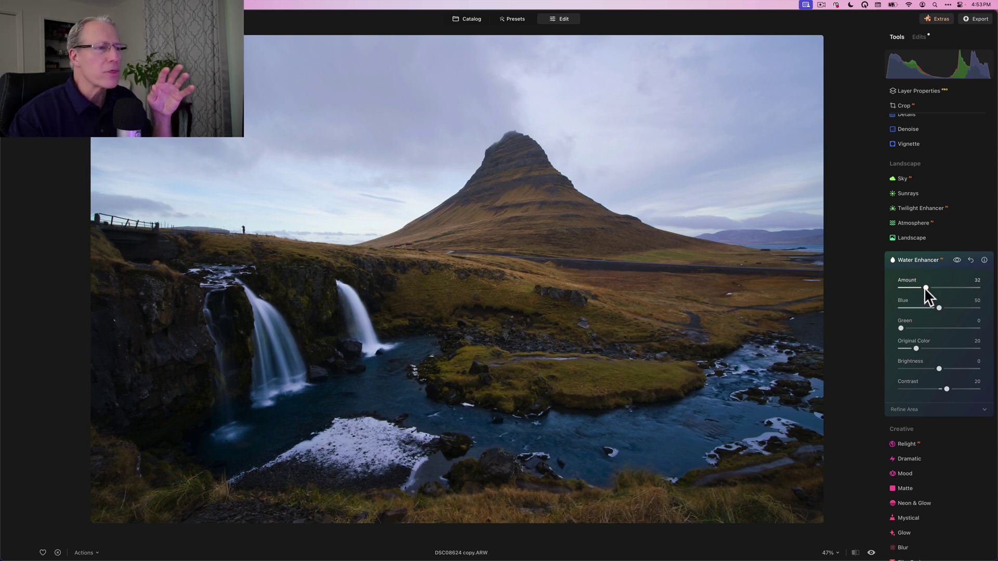
mouse_move(925, 288)
left_mouse_down()
mouse_move(976, 288)
mouse_move(930, 288)
left_mouse_up()
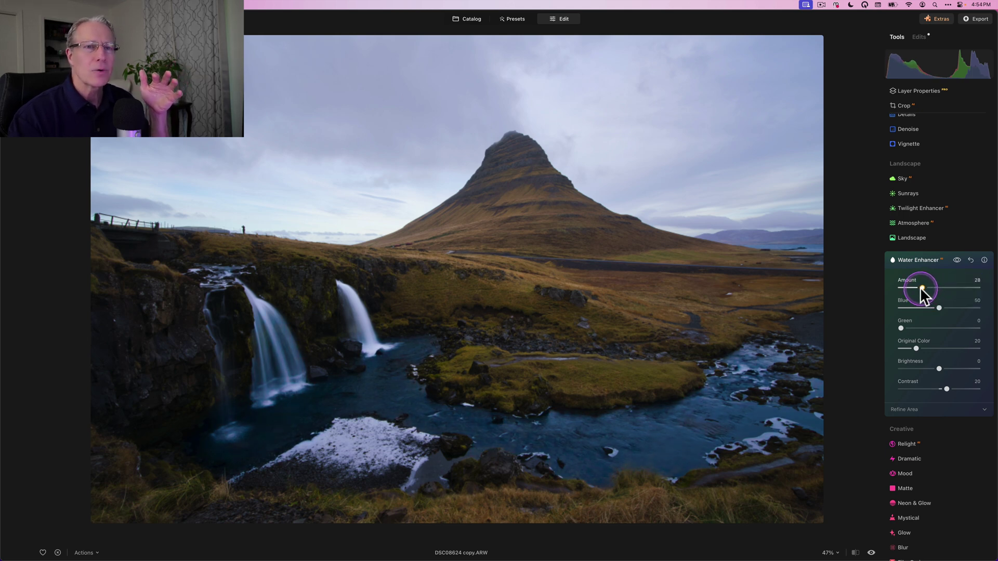
left_click(920, 287)
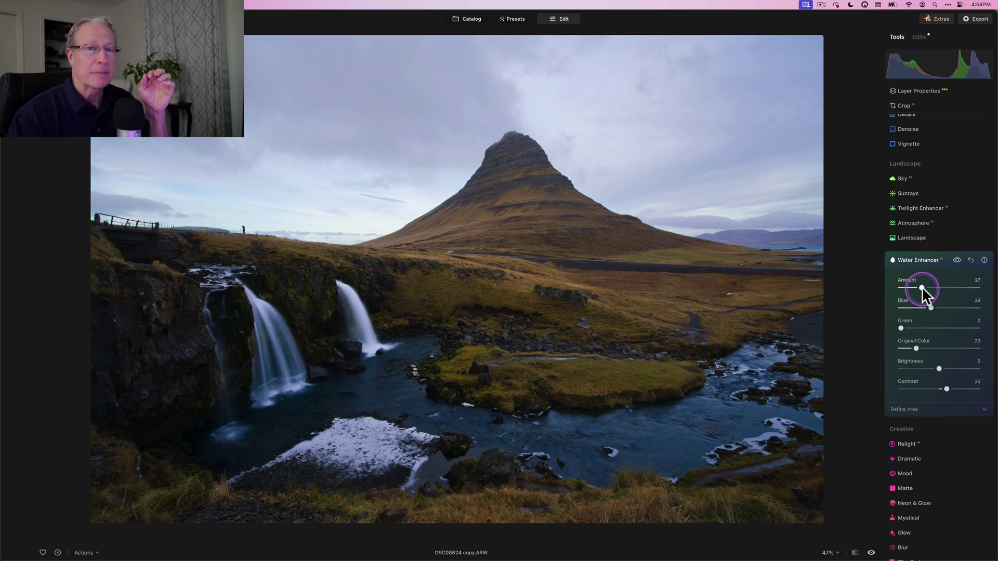
left_click(923, 287)
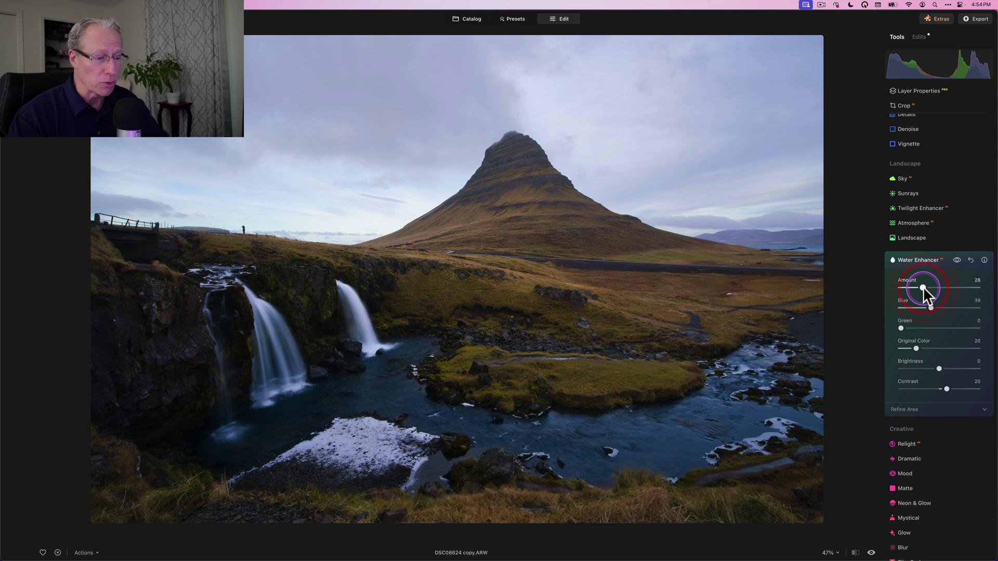
left_click(917, 348)
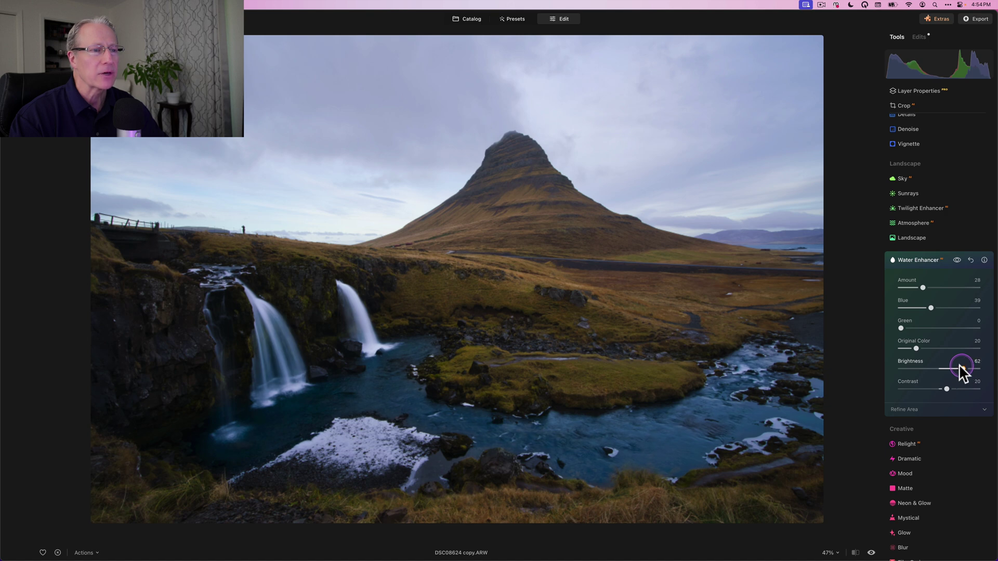
left_click_drag(955, 366, 954, 367)
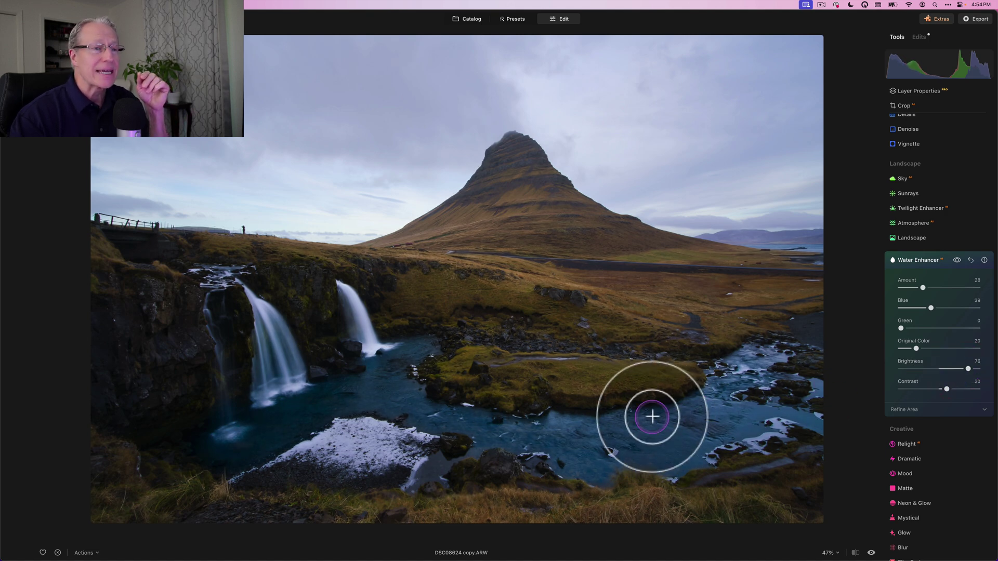
mouse_move(653, 416)
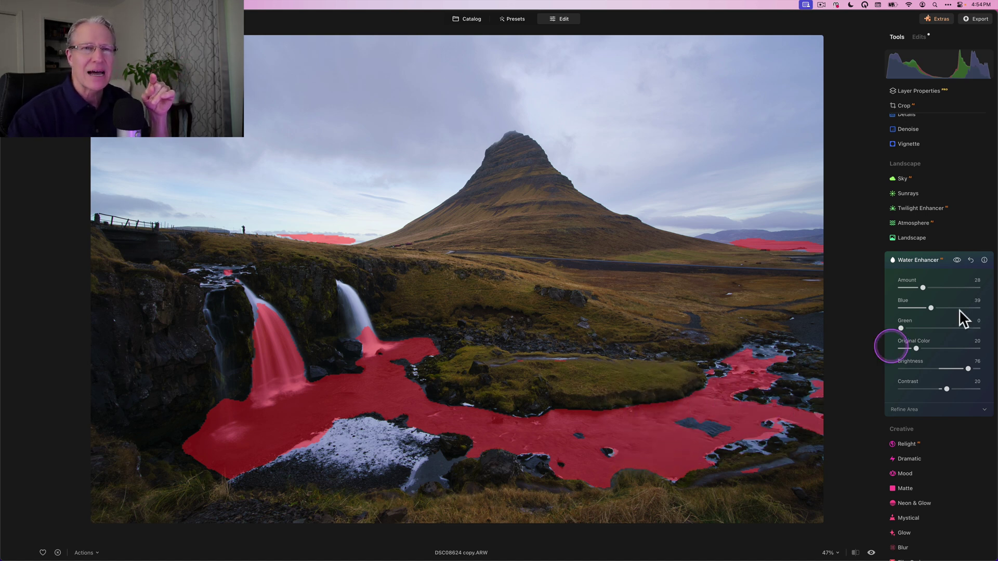
Step: Erase the water mask from the horizon streak and waterfalls, and add the dark river rocks
left_click(906, 410)
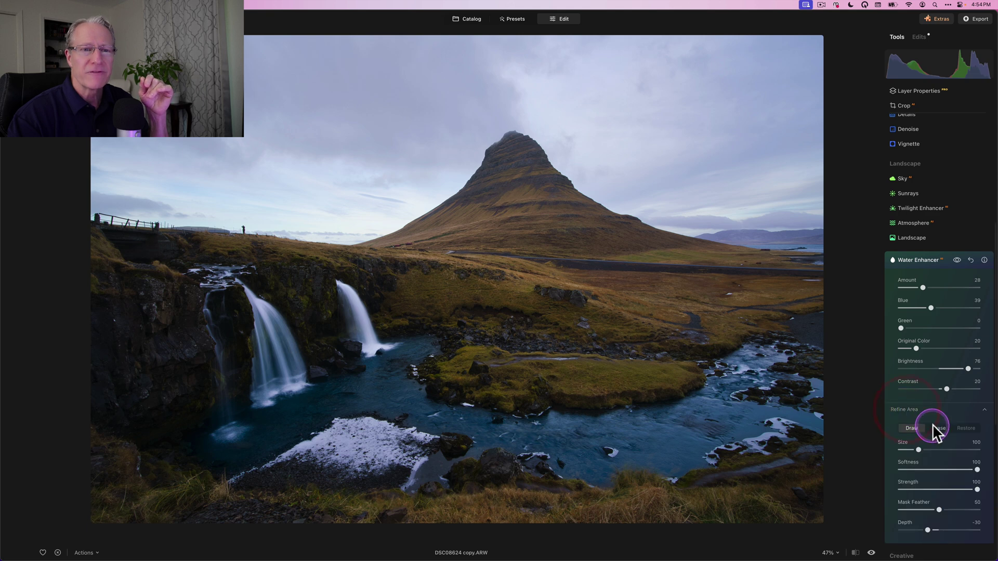
left_click(934, 428)
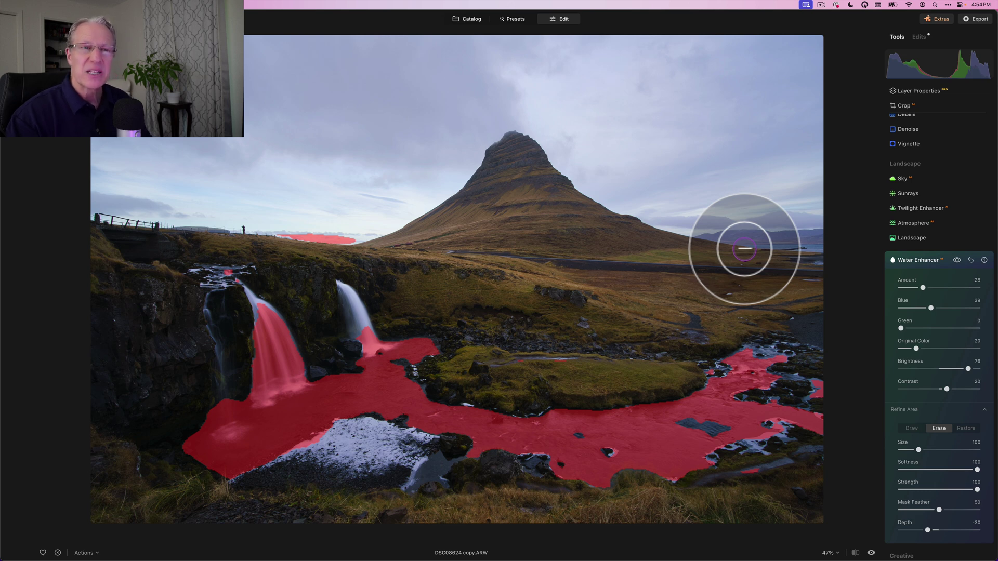
mouse_move(472, 302)
left_mouse_down()
mouse_move(261, 232)
mouse_move(407, 229)
left_mouse_up()
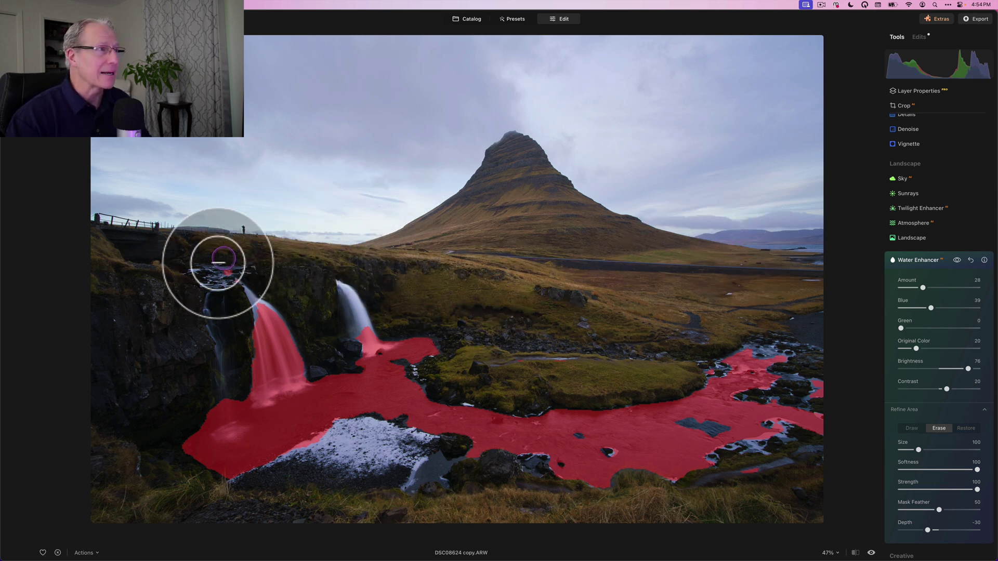
mouse_move(208, 267)
left_mouse_down()
mouse_move(235, 270)
mouse_move(302, 367)
mouse_move(257, 386)
mouse_move(260, 325)
mouse_move(258, 355)
mouse_move(319, 318)
mouse_move(389, 327)
mouse_move(340, 351)
mouse_move(350, 320)
mouse_move(335, 293)
mouse_move(275, 315)
mouse_move(237, 293)
mouse_move(245, 347)
mouse_move(273, 366)
left_mouse_up()
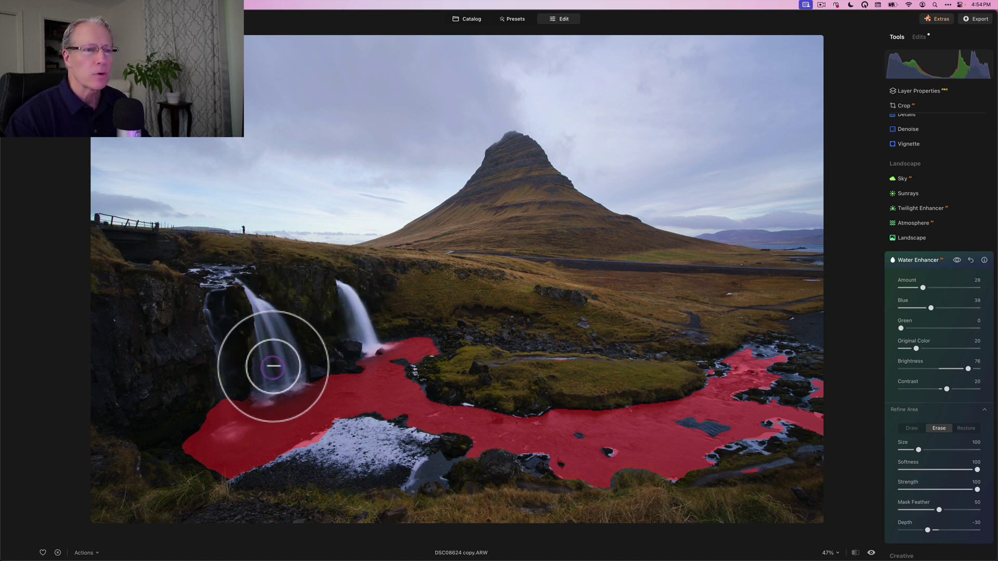
left_click(911, 427)
mouse_move(698, 431)
left_mouse_down()
mouse_move(732, 425)
mouse_move(681, 428)
mouse_move(700, 423)
left_mouse_up()
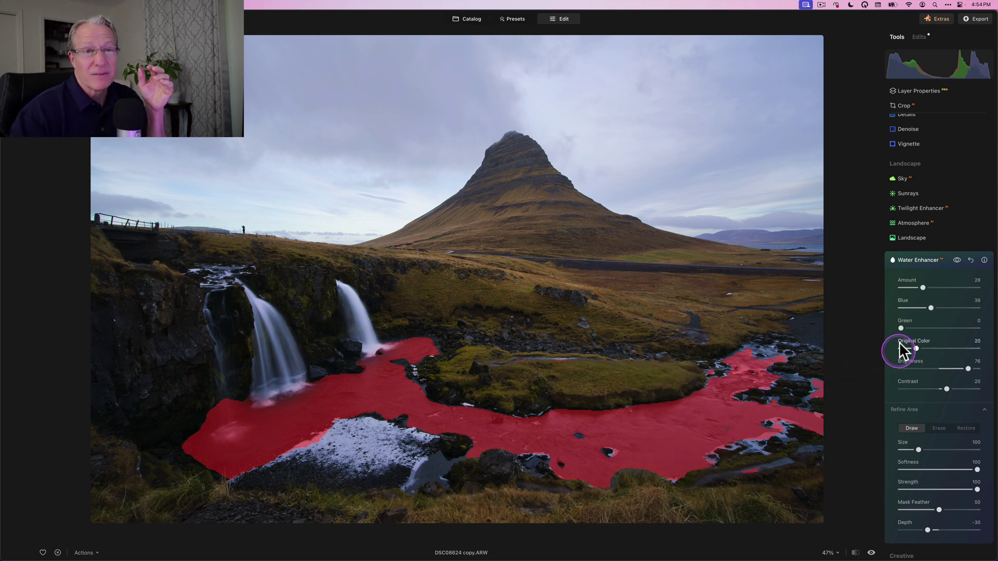
Step: Compare the water effect off and on, then collapse Water Enhancer
left_click(957, 261)
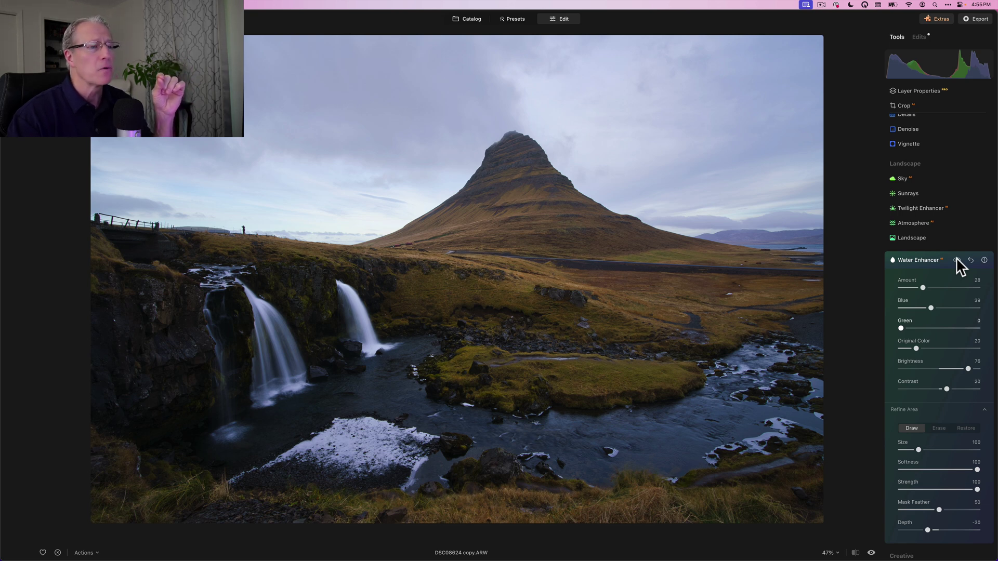
left_click(957, 259)
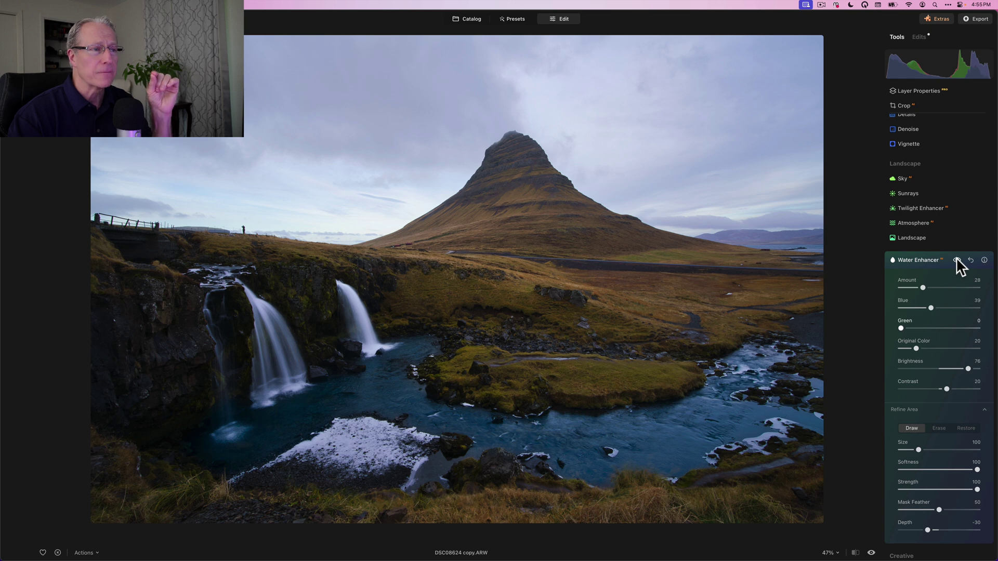
left_click(934, 264)
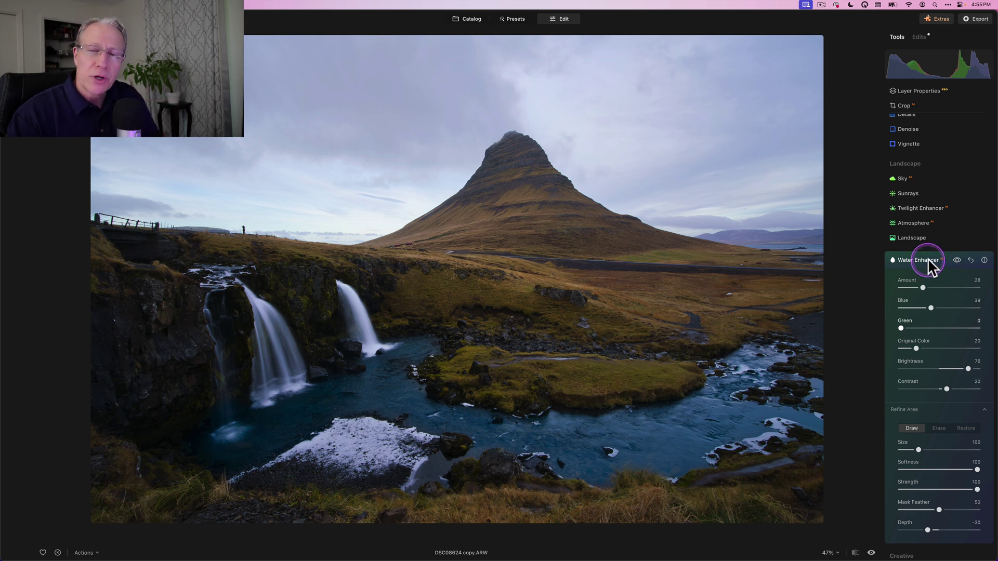
left_click(928, 260)
scroll(929, 266, "up", 5)
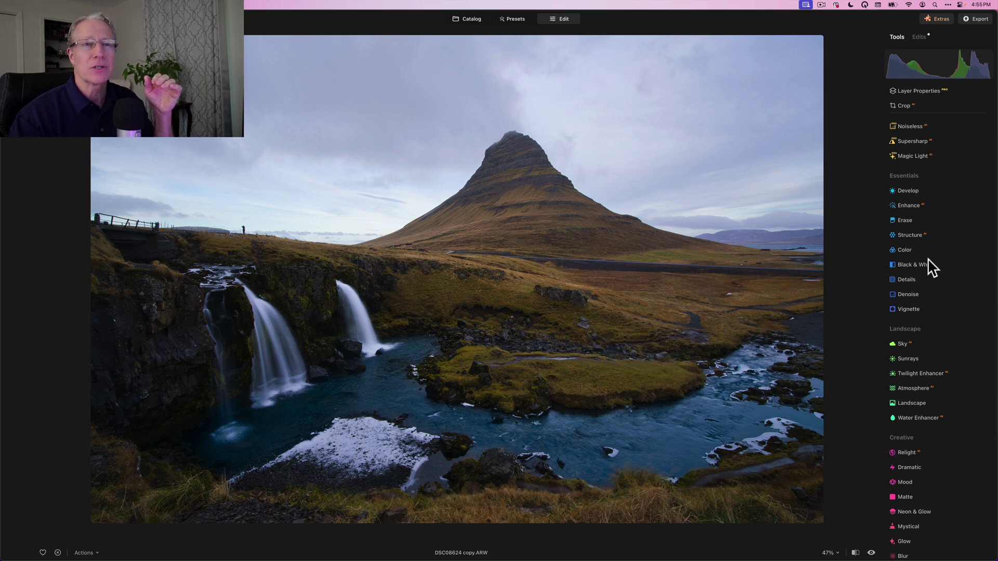
Step: Add an Enhance radial gradient over the waterfalls and pool, shifted right and rotated slightly
left_click(910, 205)
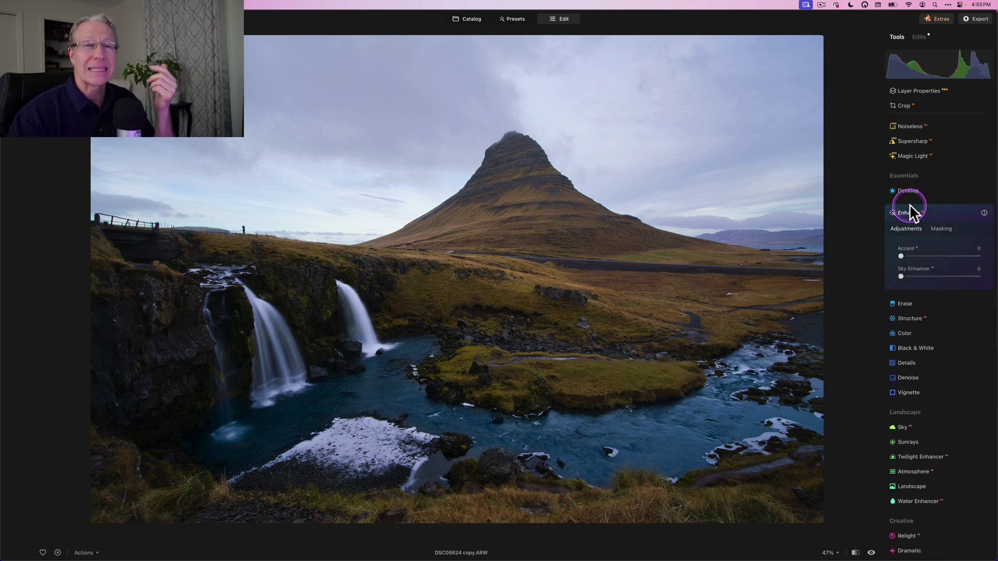
left_click(940, 229)
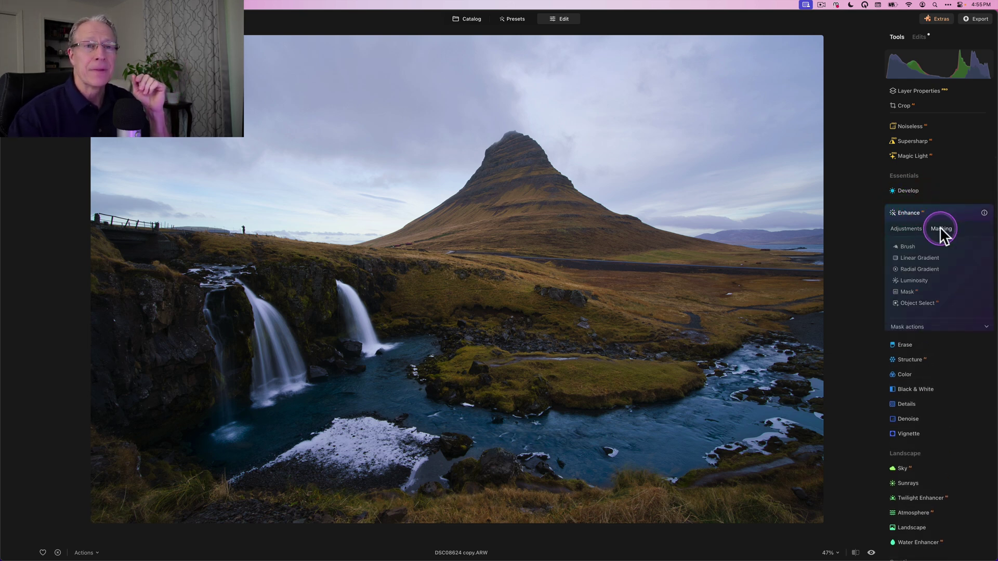
left_click(918, 266)
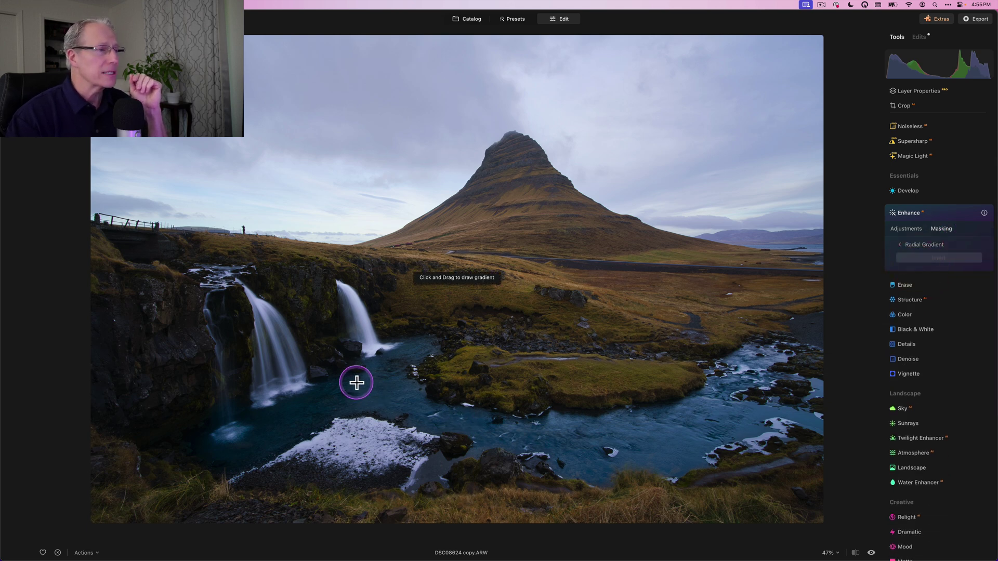
left_click_drag(357, 383, 596, 389)
left_click_drag(385, 374, 420, 374)
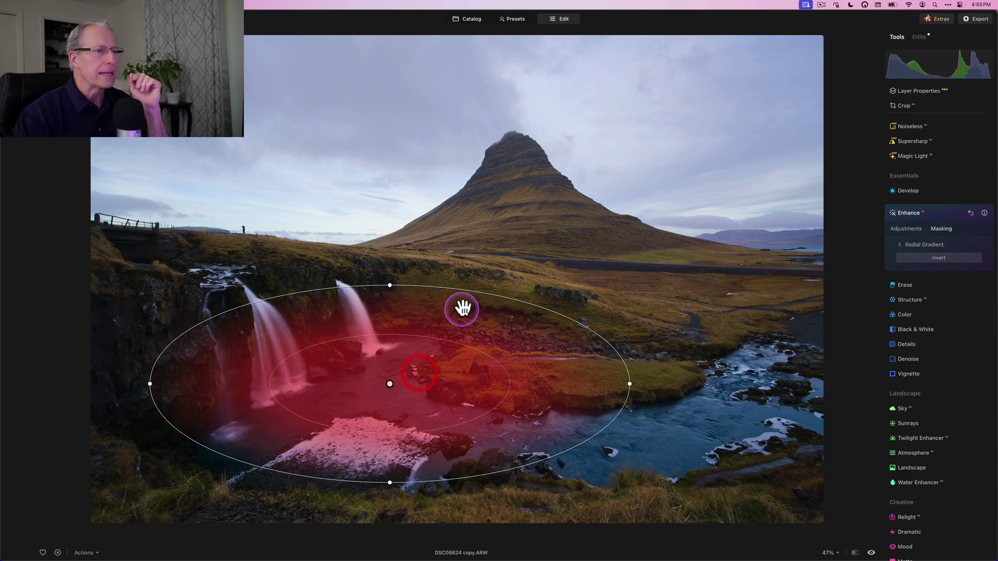
left_click_drag(477, 286, 486, 291)
Step: Set Accent to 20 inside the gradient and hide the effect to compare
left_click(910, 229)
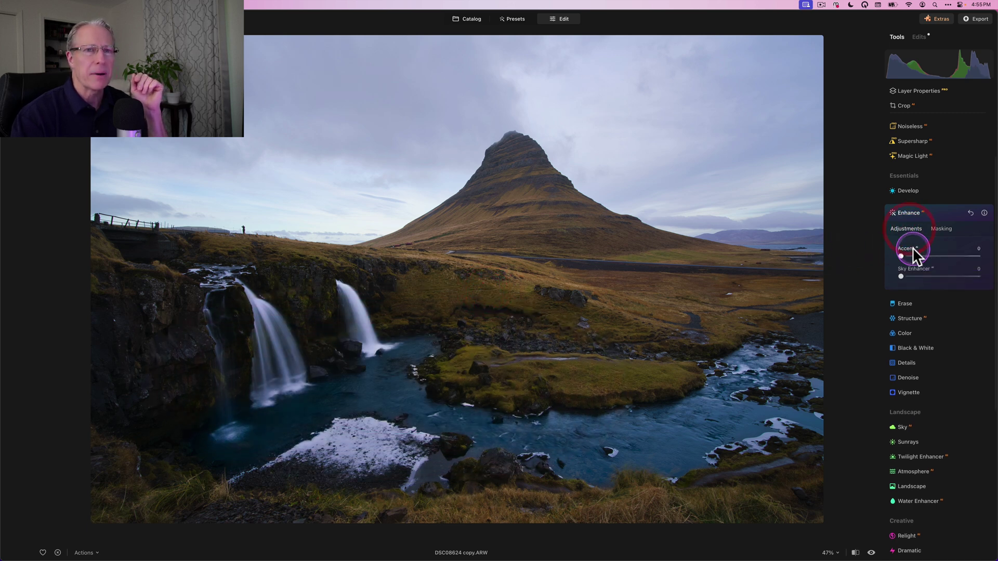
left_click_drag(912, 254, 914, 254)
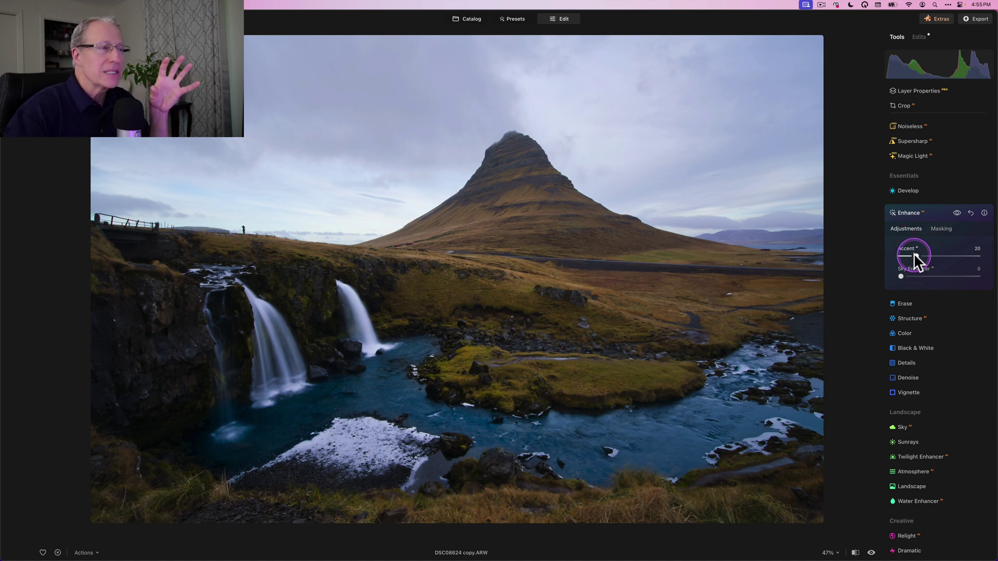
left_click(957, 213)
Step: Re-enable and collapse Enhance, then view the original with backslash and return to the edit
left_click(957, 213)
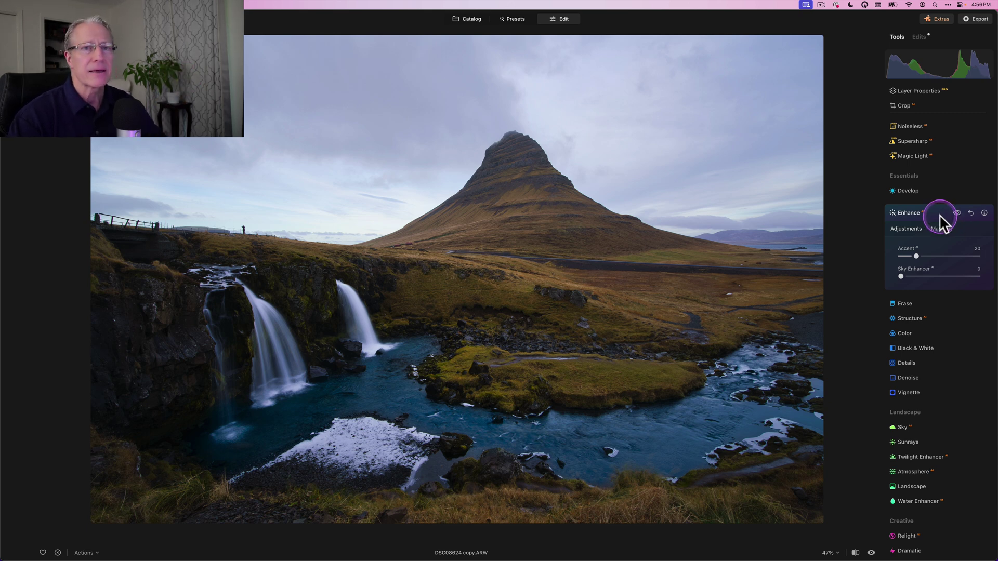
left_click(934, 211)
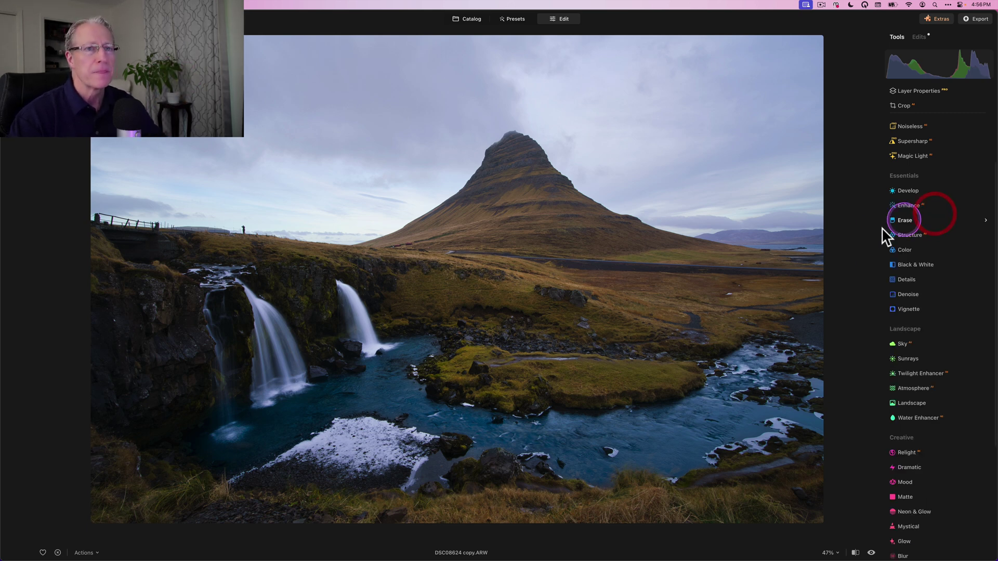
key("backslash")
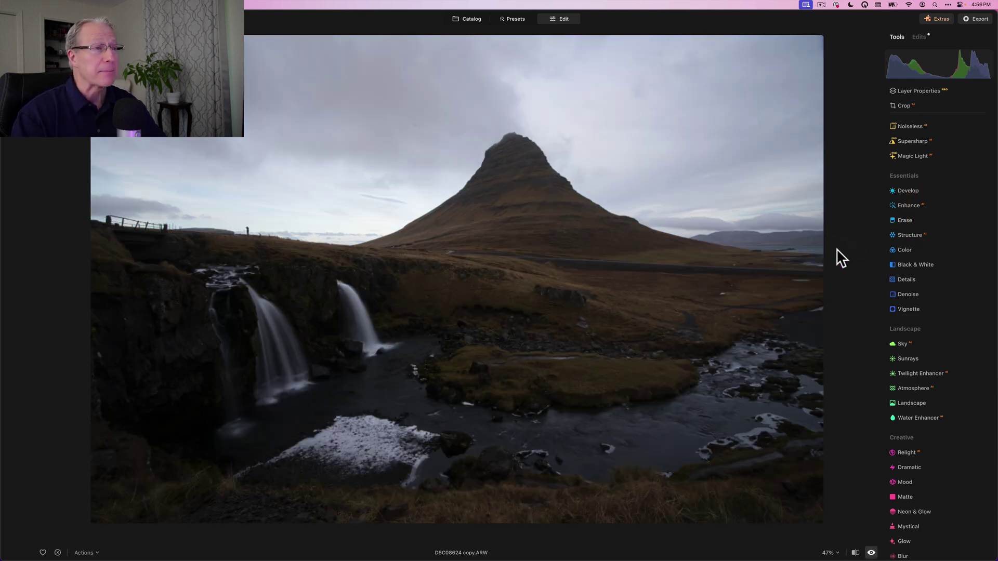
key("backslash")
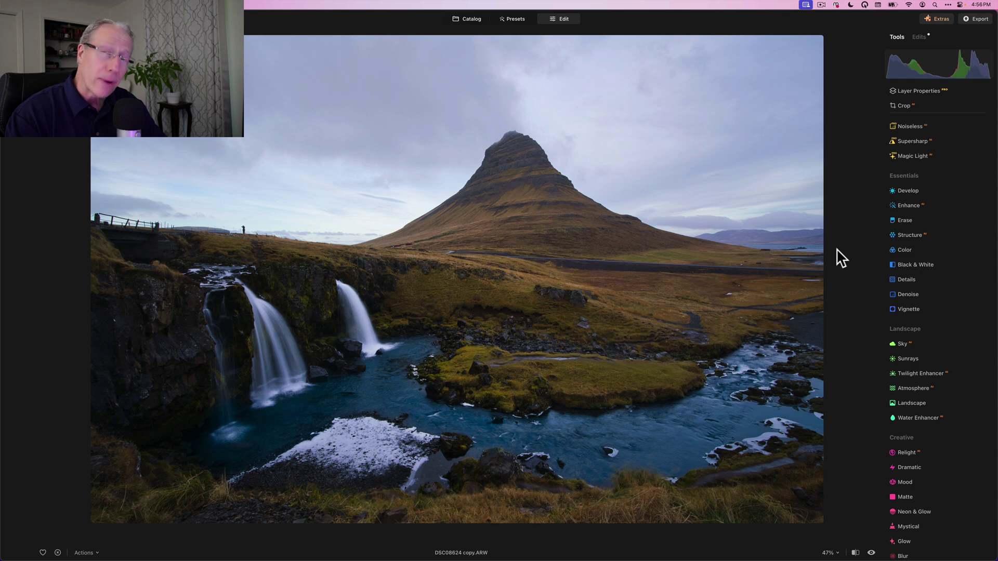
Step: Try an Object Select sky mask in Develop, then hide it and return to the mask types
left_click(903, 201)
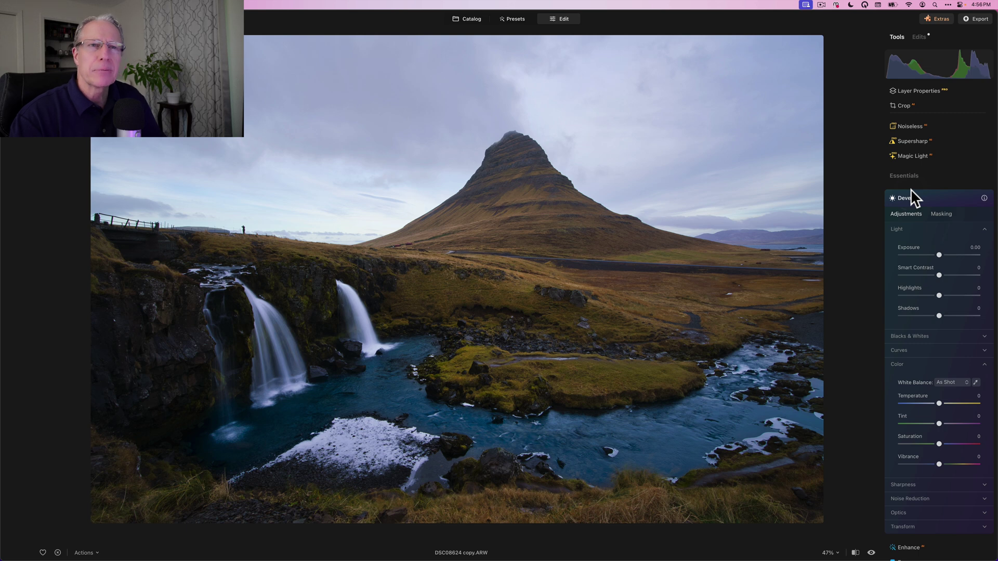
left_click(940, 214)
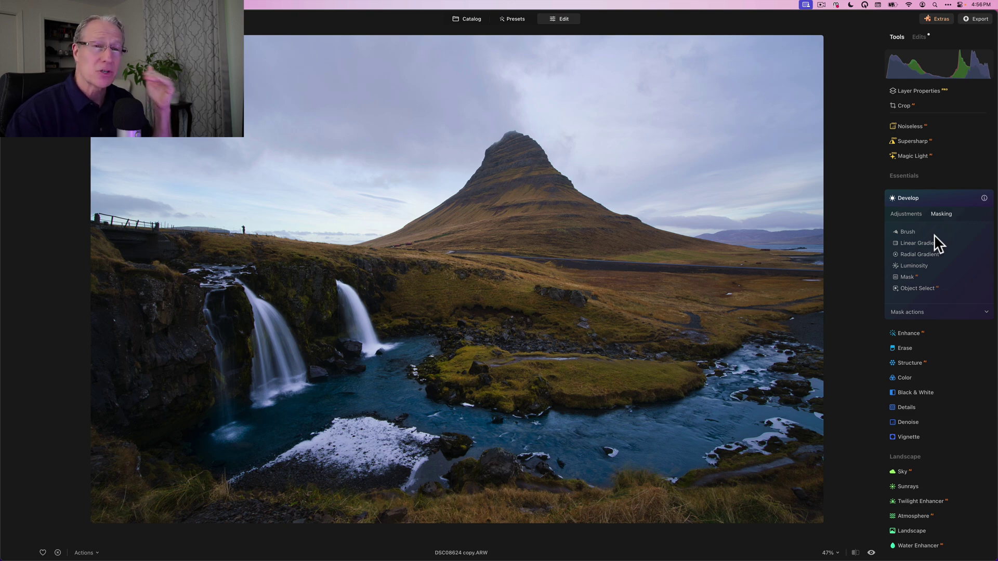
left_click(918, 288)
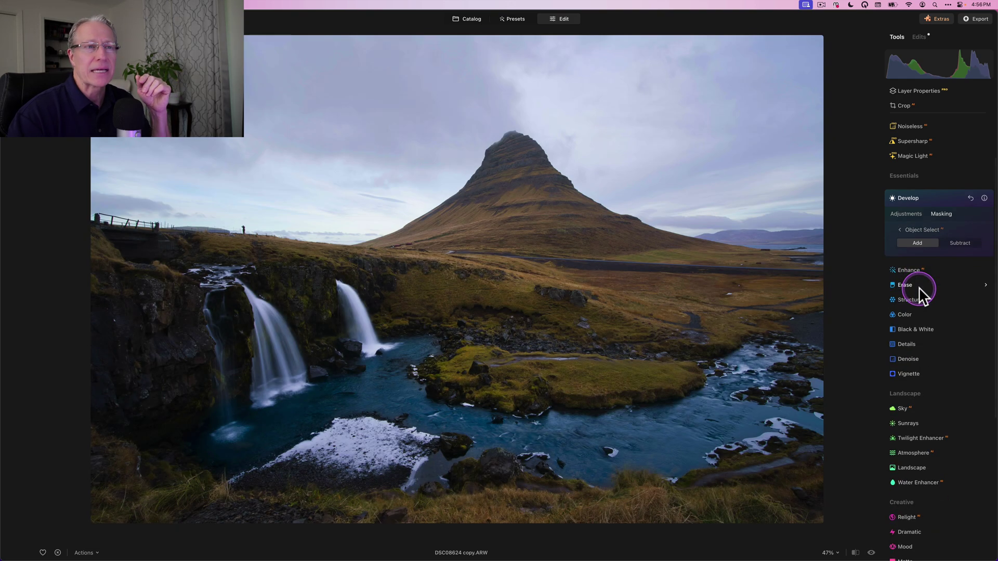
left_click(670, 106)
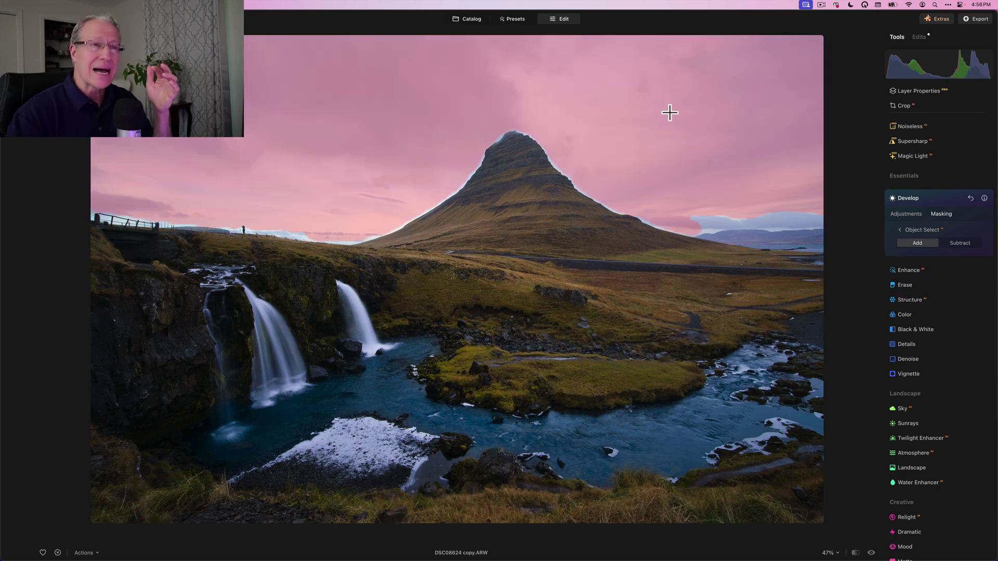
left_click(742, 228)
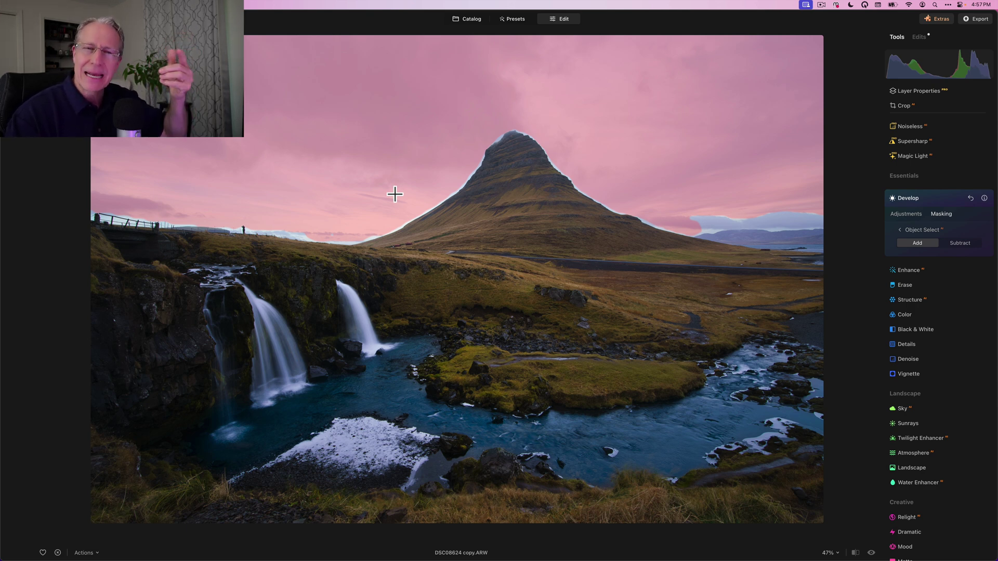
left_click(906, 244)
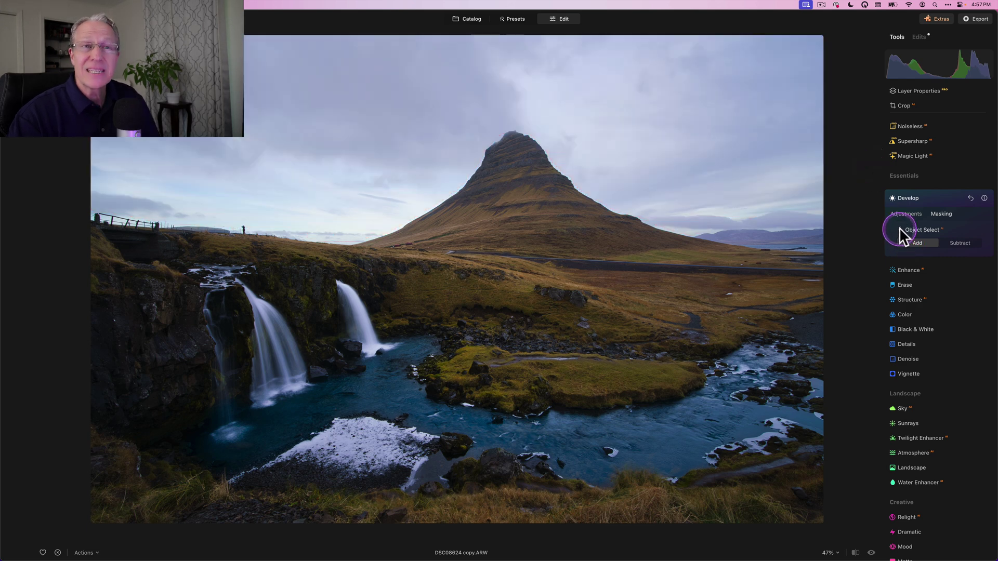
left_click(900, 230)
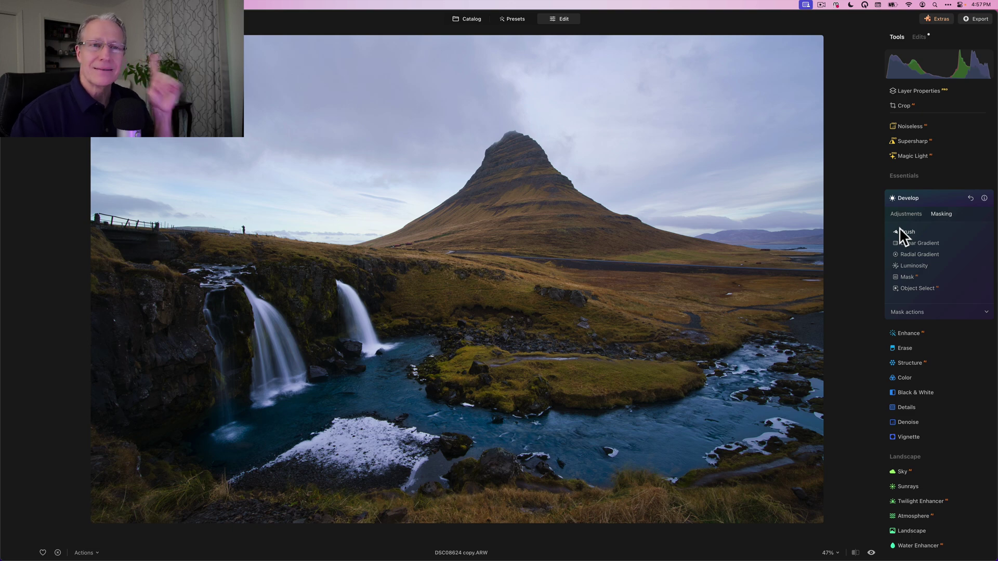
Step: Create a Luminosity mask, raising the lower luminance limit to exclude darker tones
left_click(911, 265)
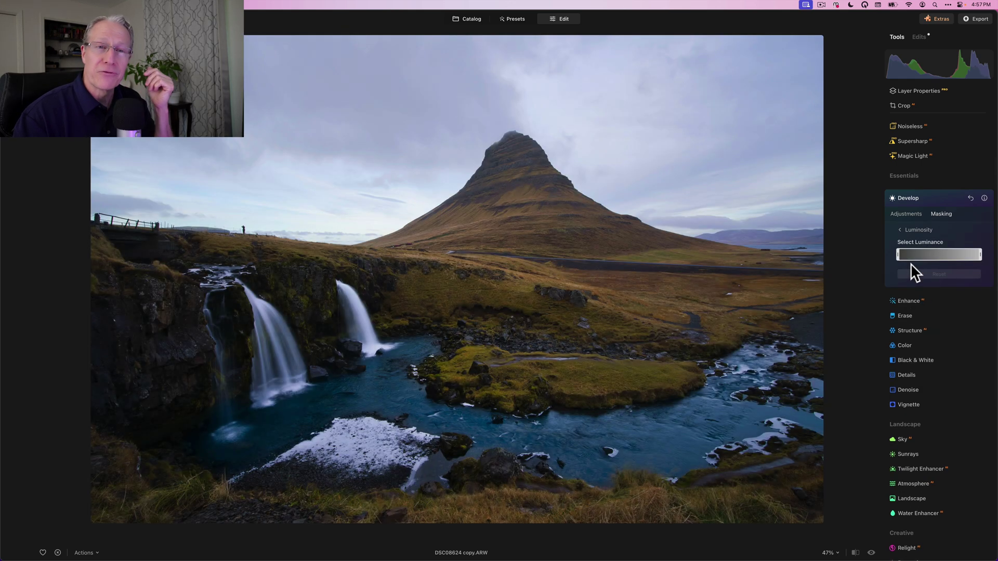
left_click(898, 253)
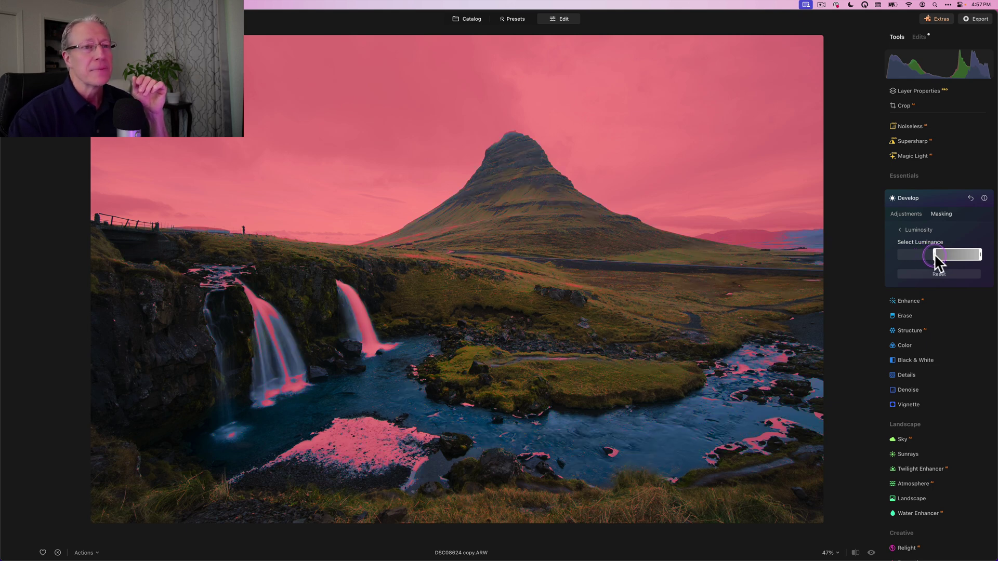
left_click_drag(939, 254, 944, 254)
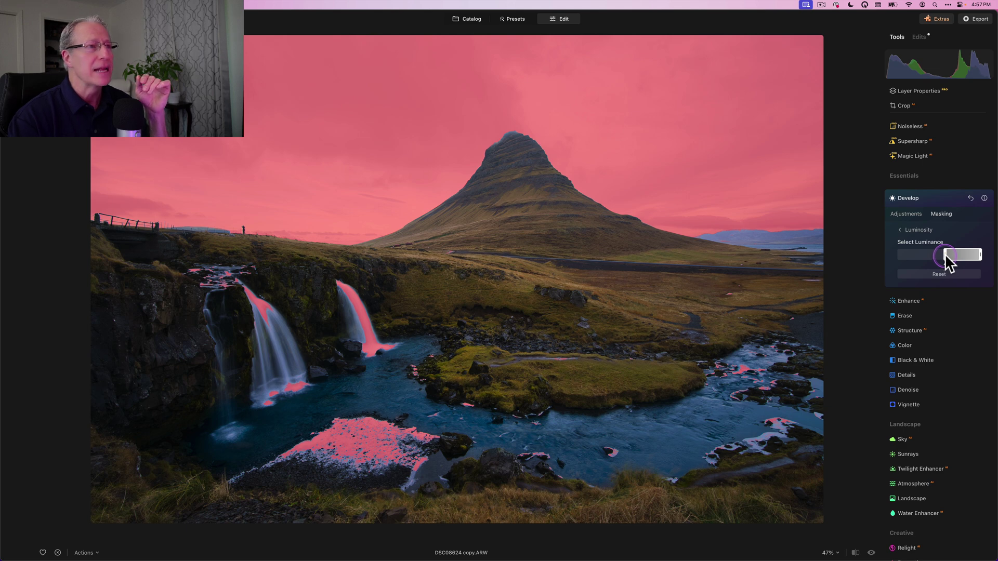
left_click_drag(944, 254, 943, 253)
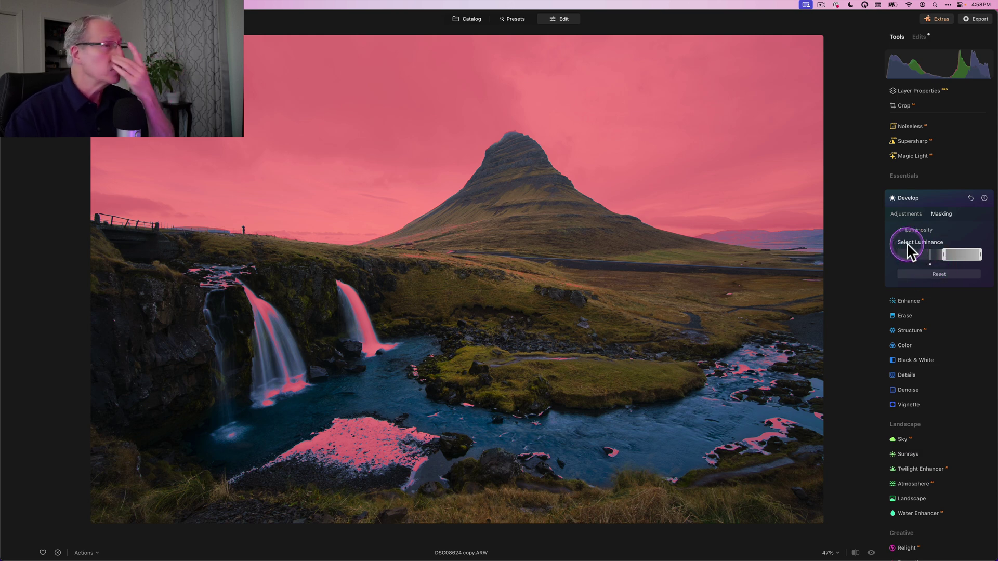
Step: Use the Brush in Erase mode to paint the waterfalls out of the luminosity mask
left_click(900, 229)
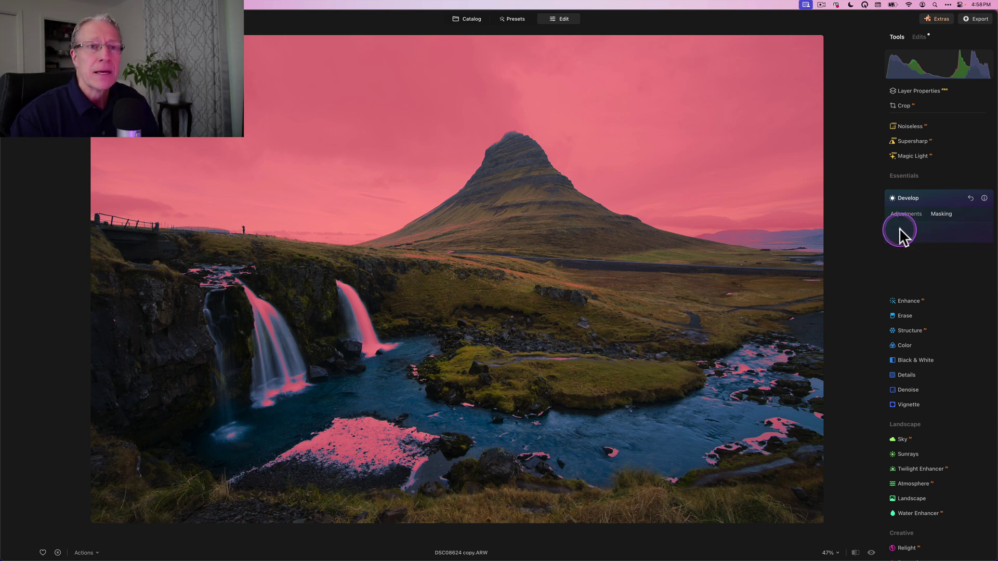
left_click(906, 232)
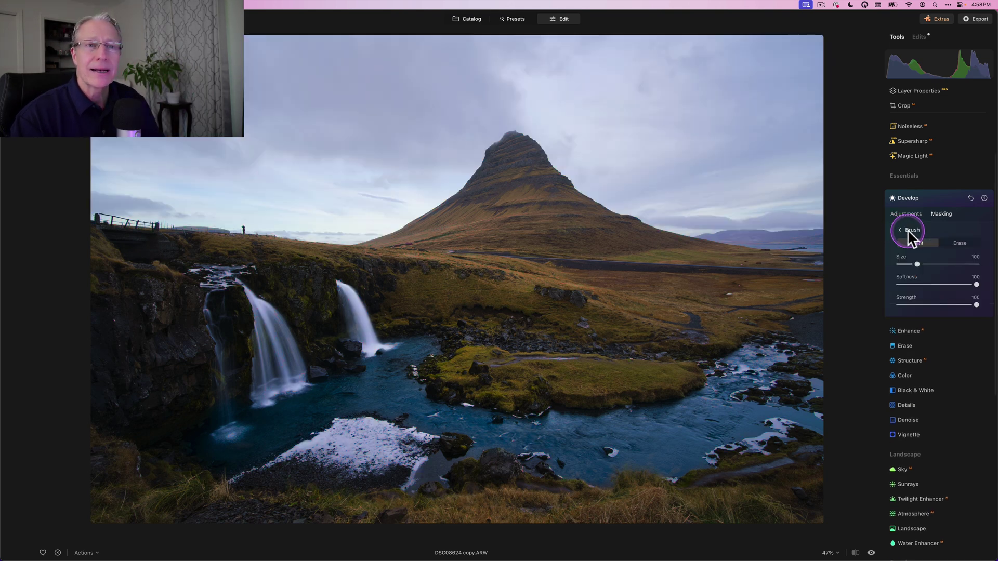
left_click(946, 243)
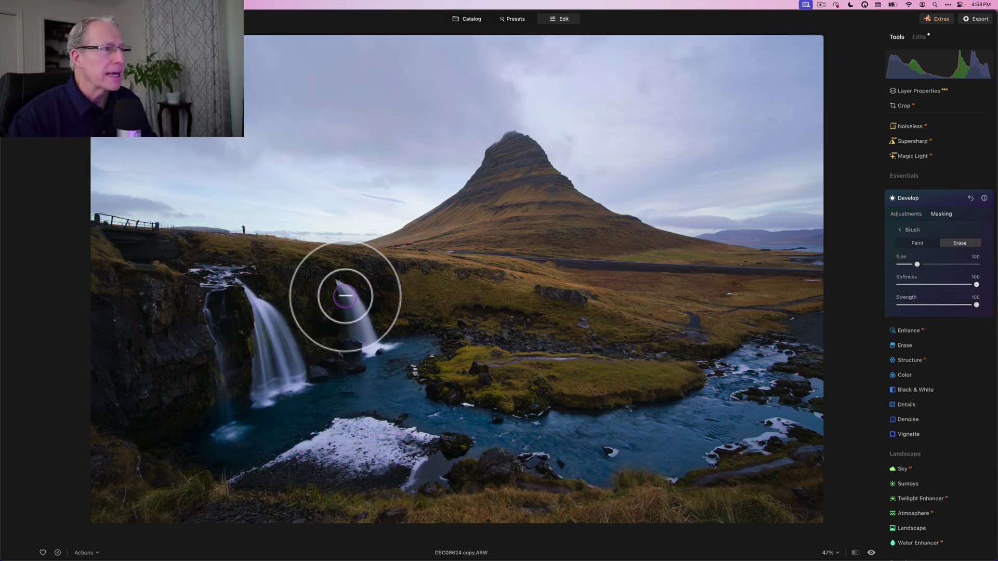
mouse_move(341, 296)
left_mouse_down()
mouse_move(380, 354)
mouse_move(404, 345)
mouse_move(355, 345)
mouse_move(363, 354)
mouse_move(257, 307)
mouse_move(213, 274)
mouse_move(197, 278)
mouse_move(218, 276)
mouse_move(214, 304)
mouse_move(306, 377)
mouse_move(275, 401)
mouse_move(234, 398)
mouse_move(252, 383)
mouse_move(268, 414)
mouse_move(220, 432)
mouse_move(256, 454)
mouse_move(245, 476)
mouse_move(324, 439)
mouse_move(346, 417)
mouse_move(453, 449)
mouse_move(344, 421)
mouse_move(375, 459)
mouse_move(399, 462)
mouse_move(352, 460)
mouse_move(429, 479)
mouse_move(452, 389)
mouse_move(414, 366)
mouse_move(435, 354)
mouse_move(417, 394)
mouse_move(489, 419)
mouse_move(549, 419)
mouse_move(437, 438)
mouse_move(555, 467)
mouse_move(565, 451)
mouse_move(660, 459)
mouse_move(477, 426)
mouse_move(472, 391)
mouse_move(602, 372)
mouse_move(562, 360)
mouse_move(683, 376)
mouse_move(798, 348)
mouse_move(741, 345)
mouse_move(745, 396)
mouse_move(757, 386)
mouse_move(817, 399)
mouse_move(823, 419)
mouse_move(705, 440)
mouse_move(777, 430)
mouse_move(634, 483)
mouse_move(697, 394)
mouse_move(735, 375)
mouse_move(647, 367)
mouse_move(704, 347)
mouse_move(732, 297)
mouse_move(829, 287)
mouse_move(791, 282)
mouse_move(742, 379)
mouse_move(539, 425)
left_mouse_up()
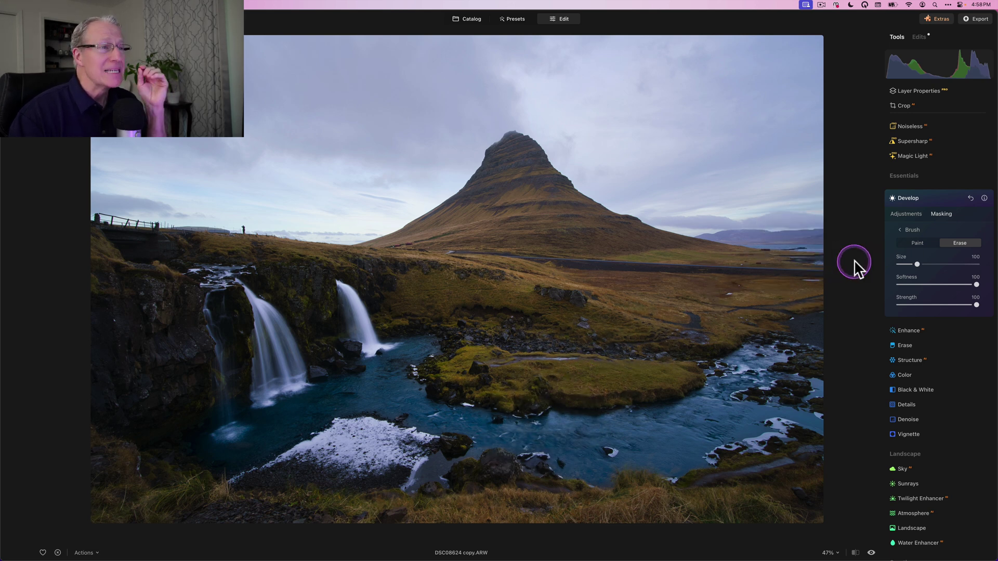
Step: Lower the Exposure of the masked bright areas to -0.75
left_click(858, 242)
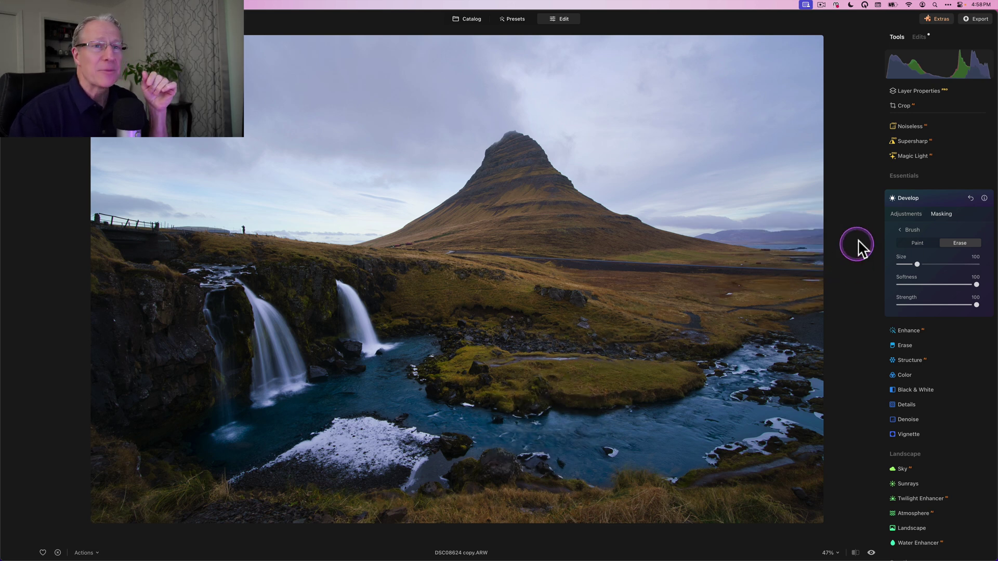
left_click(909, 213)
left_click(940, 254)
left_click_drag(940, 254, 935, 254)
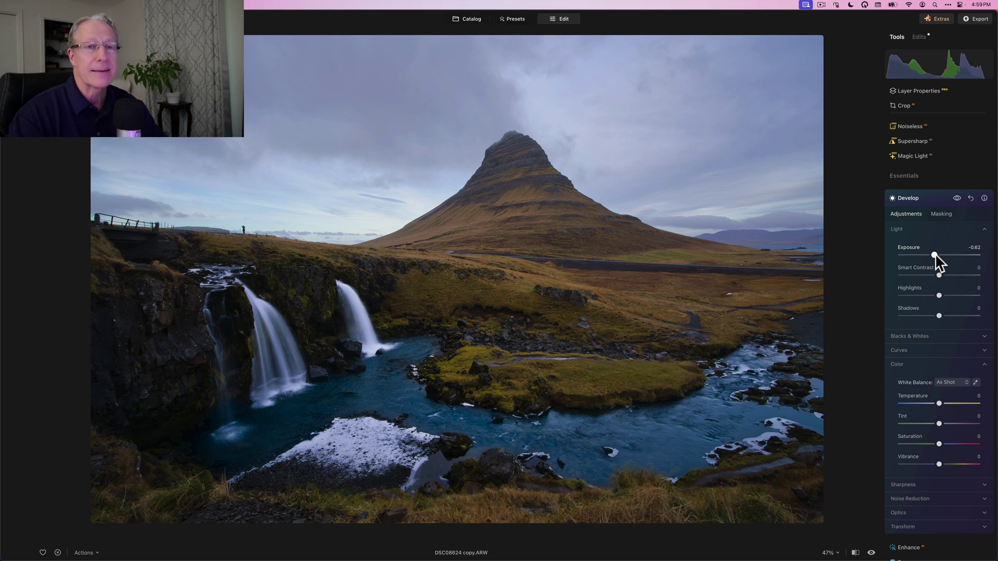
left_click_drag(935, 253, 933, 255)
Step: Cool the masked areas to Temperature -10 and compare against the original photo
left_click(931, 403)
left_click_drag(938, 401, 941, 423)
left_click(939, 424)
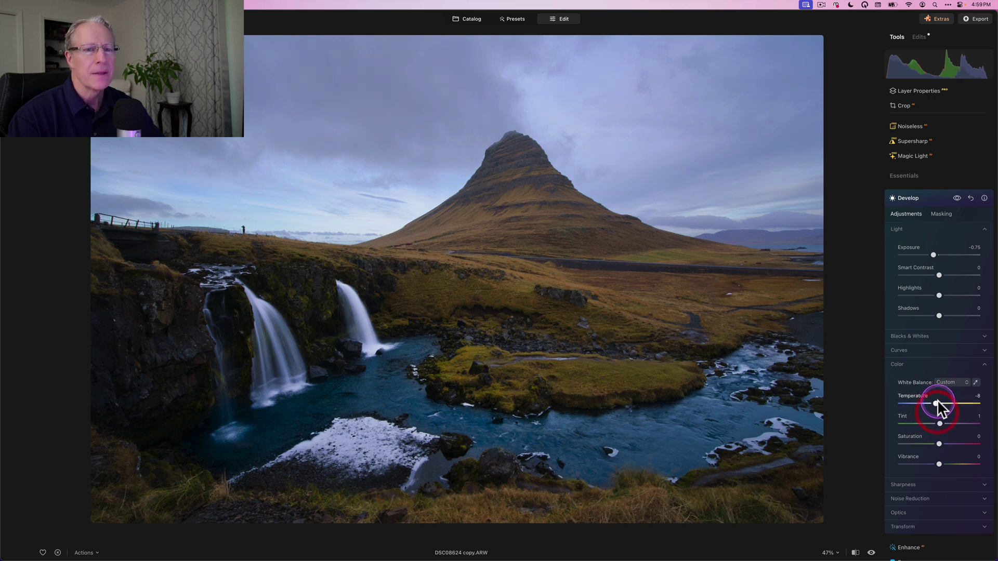
left_click_drag(934, 403, 934, 403)
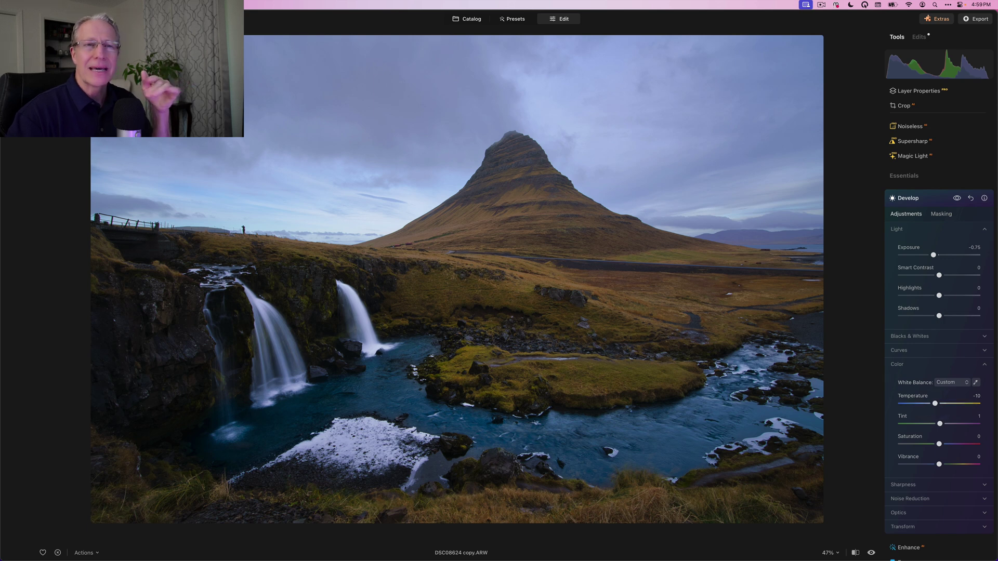
left_click(957, 198)
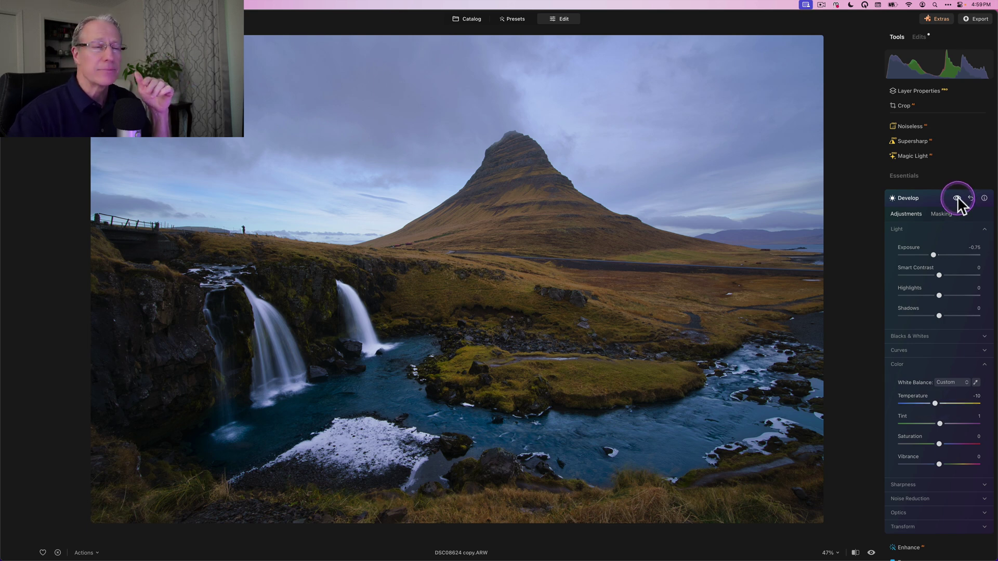
left_click(957, 198)
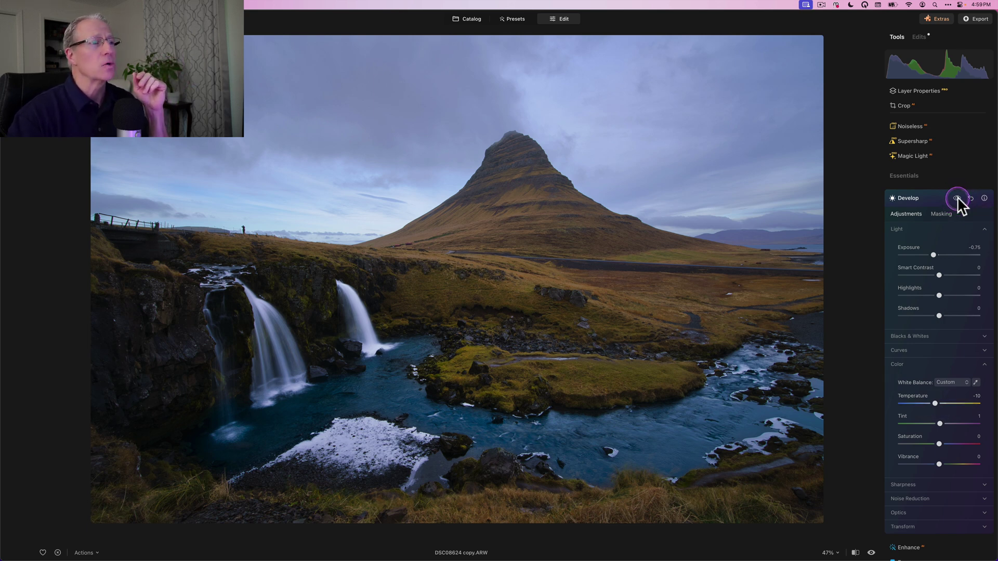
left_click(958, 198)
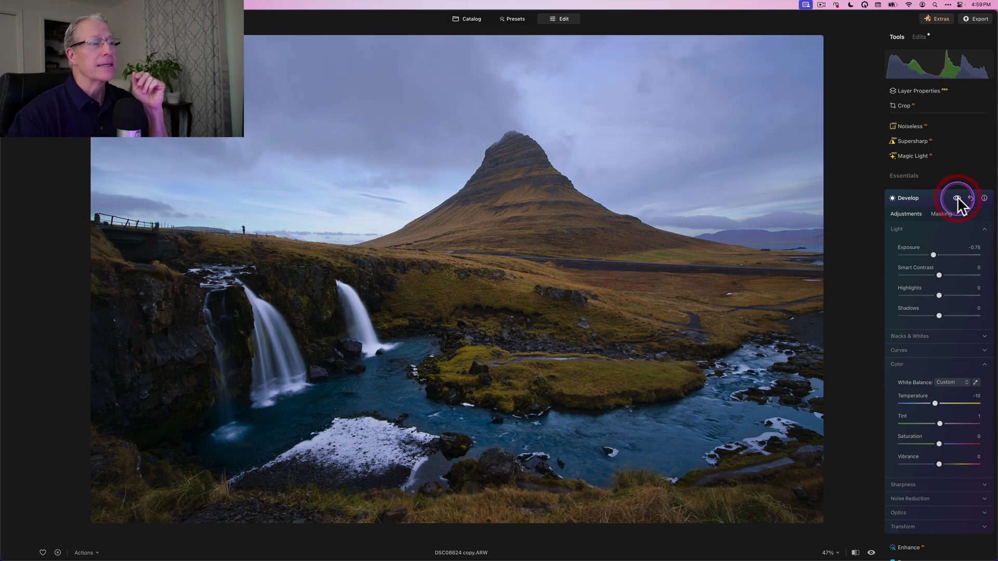
Step: Apply Twilight Enhancer's Mauve preset at Amount 31 and compare before and after
left_click(924, 201)
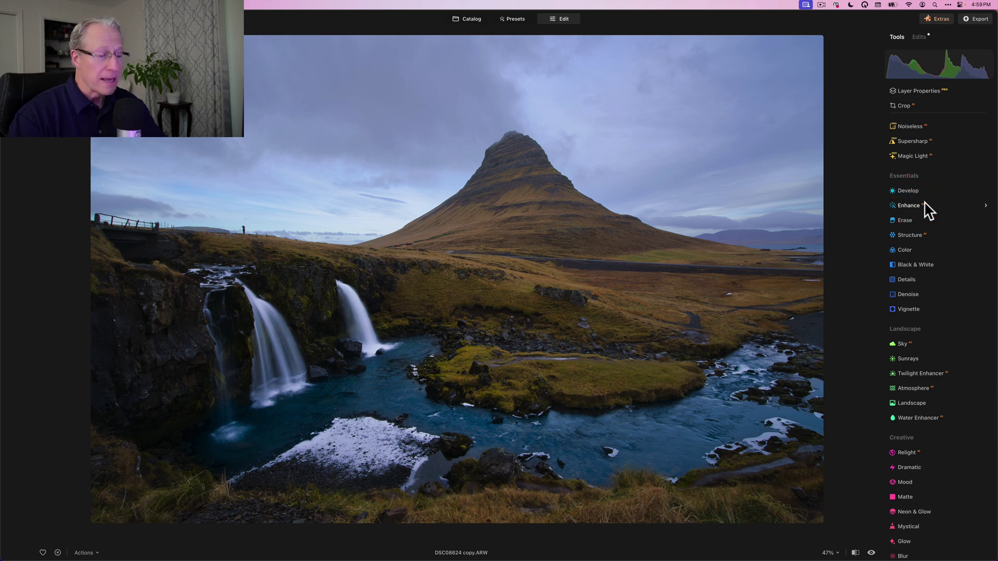
scroll(915, 312, "down", 2)
left_click(915, 311)
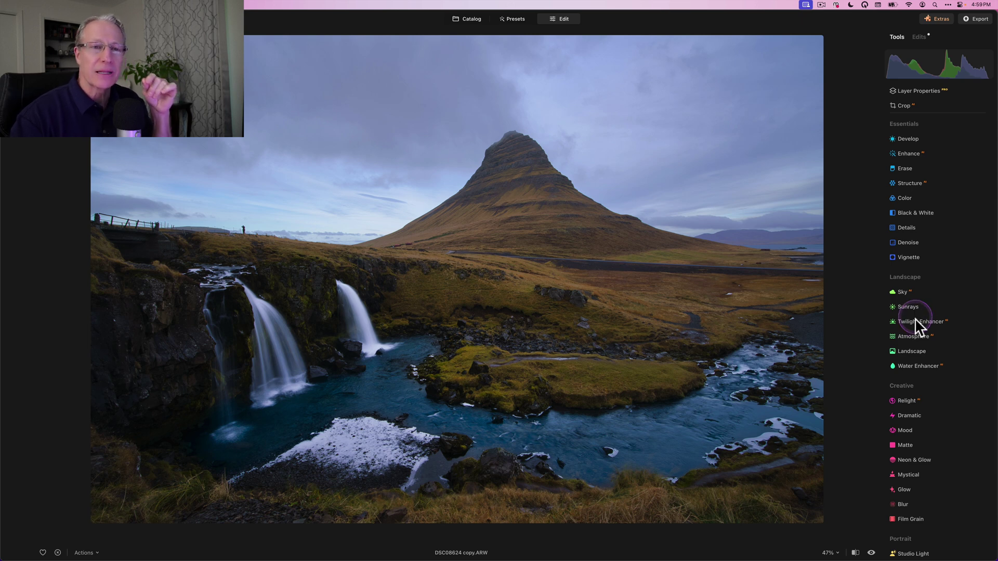
left_click(915, 322)
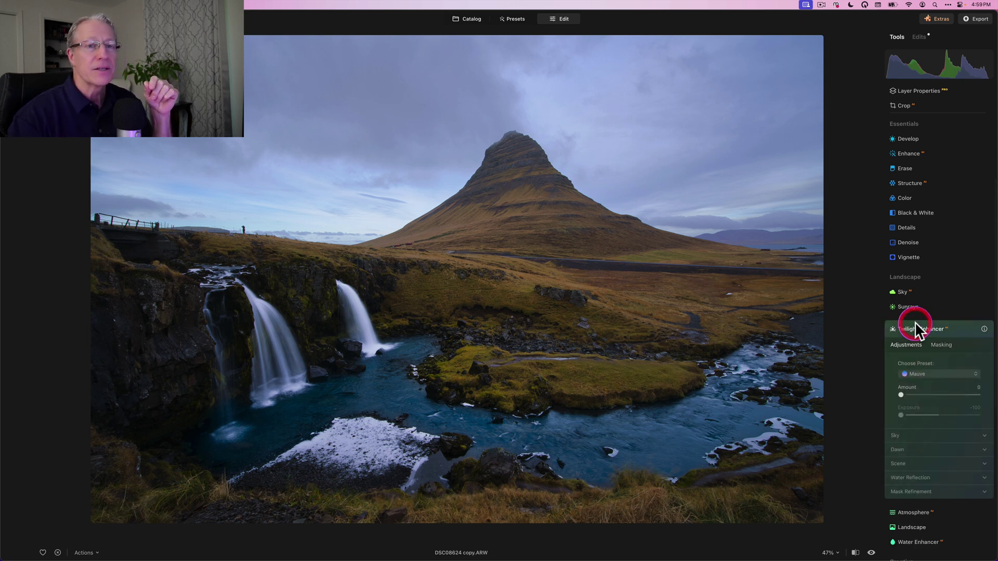
left_click(919, 297)
left_click_drag(920, 296, 923, 296)
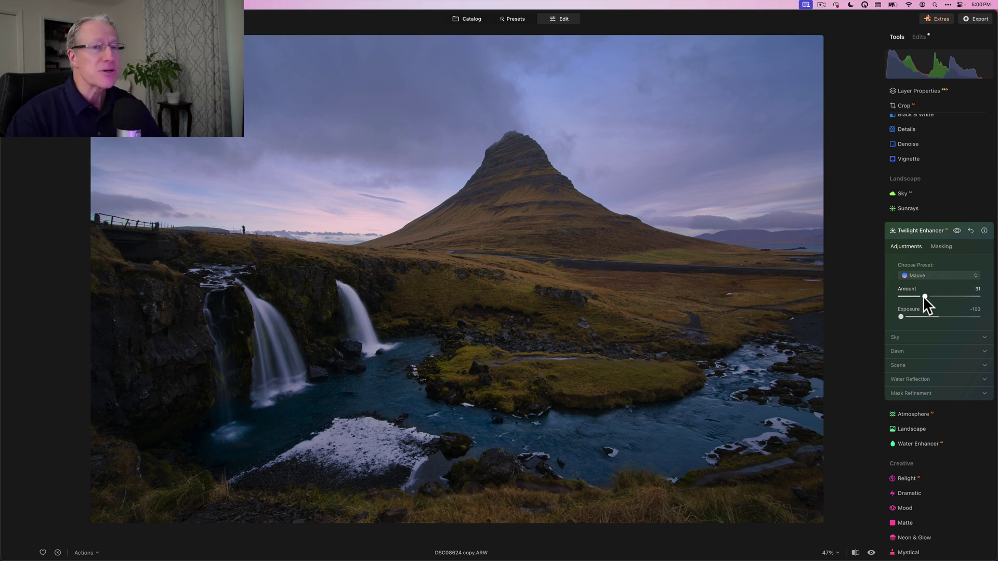
left_click(956, 230)
left_click(957, 230)
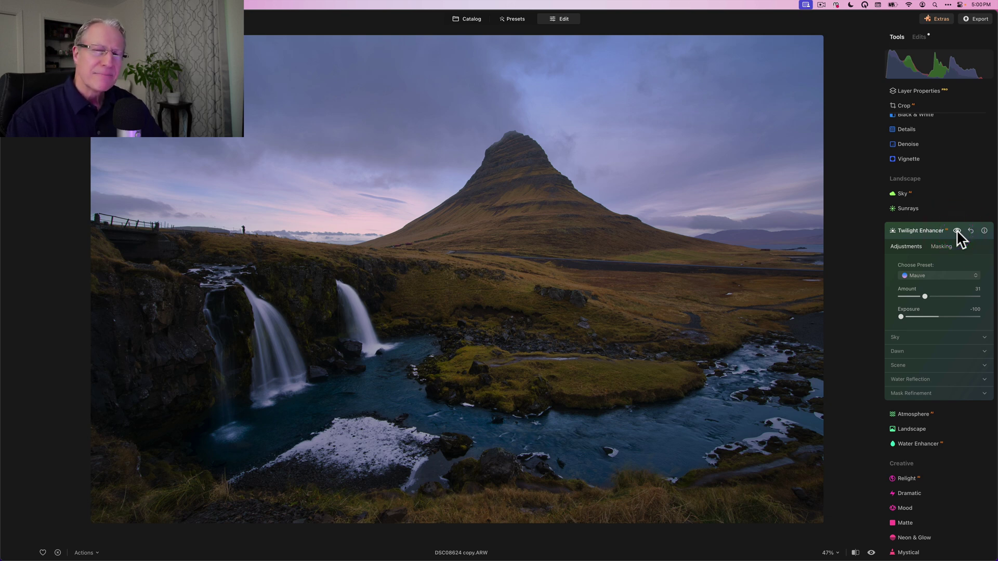
Step: Mask Twilight Enhancer by Luminosity, narrowing the luminance range to the brightest tones
left_click(949, 247)
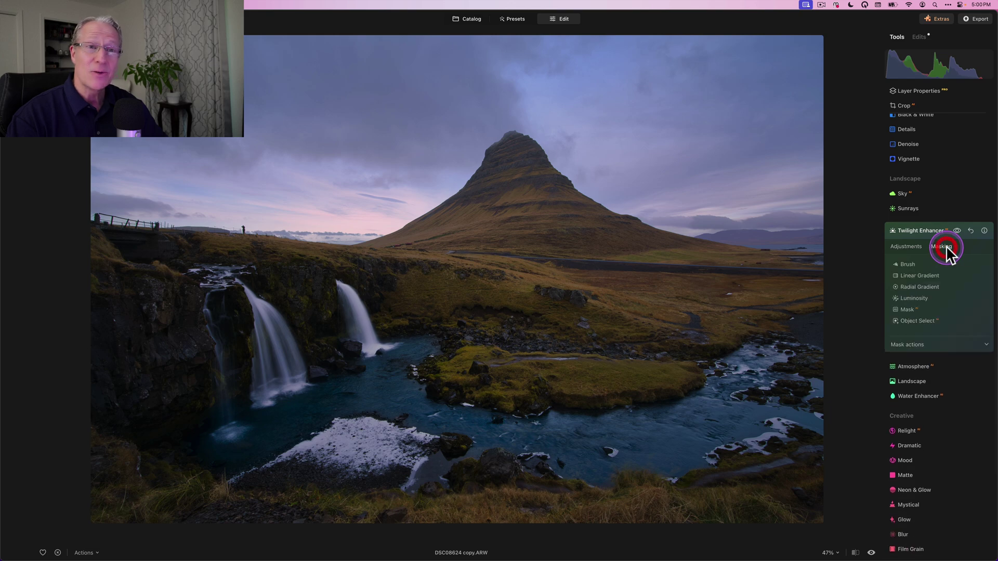
left_click(910, 296)
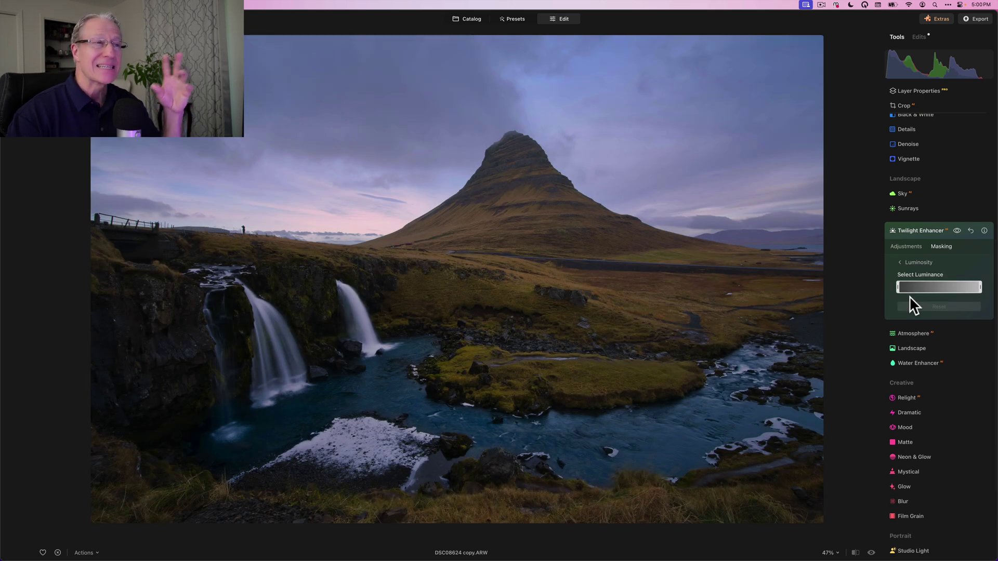
left_click_drag(897, 287, 935, 283)
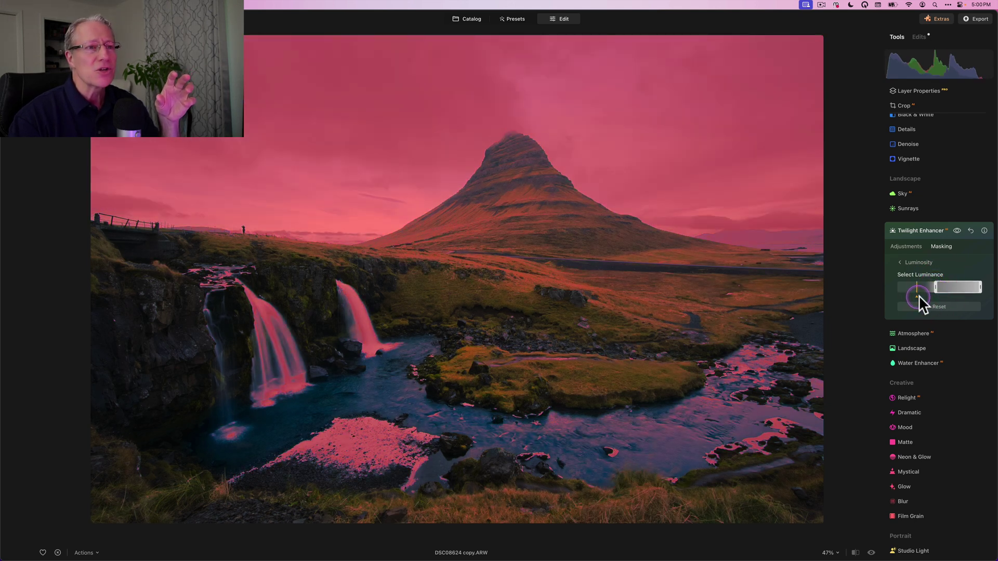
left_click(920, 295)
left_click_drag(935, 287, 940, 288)
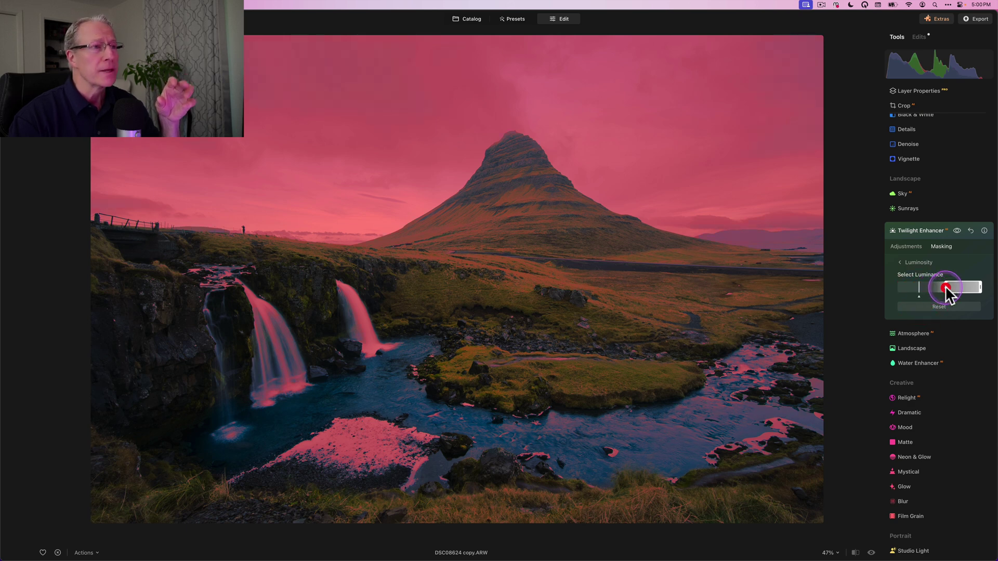
left_click_drag(945, 286, 926, 295)
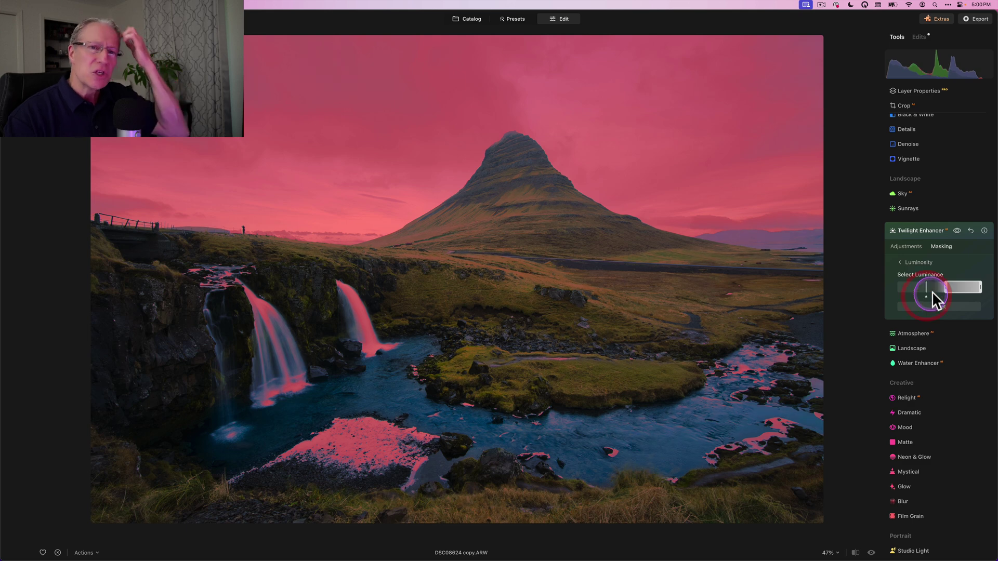
left_click(946, 285)
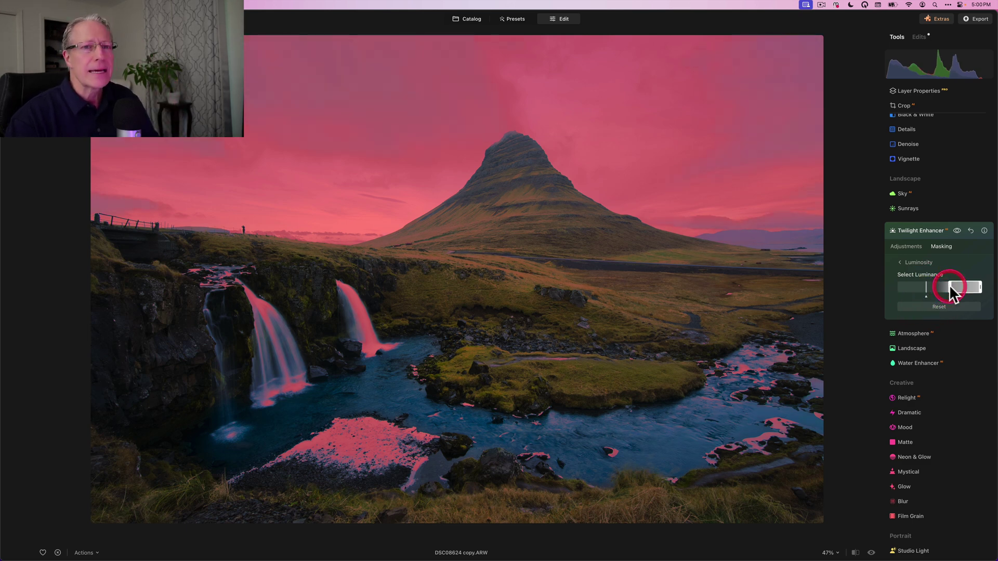
left_click(900, 262)
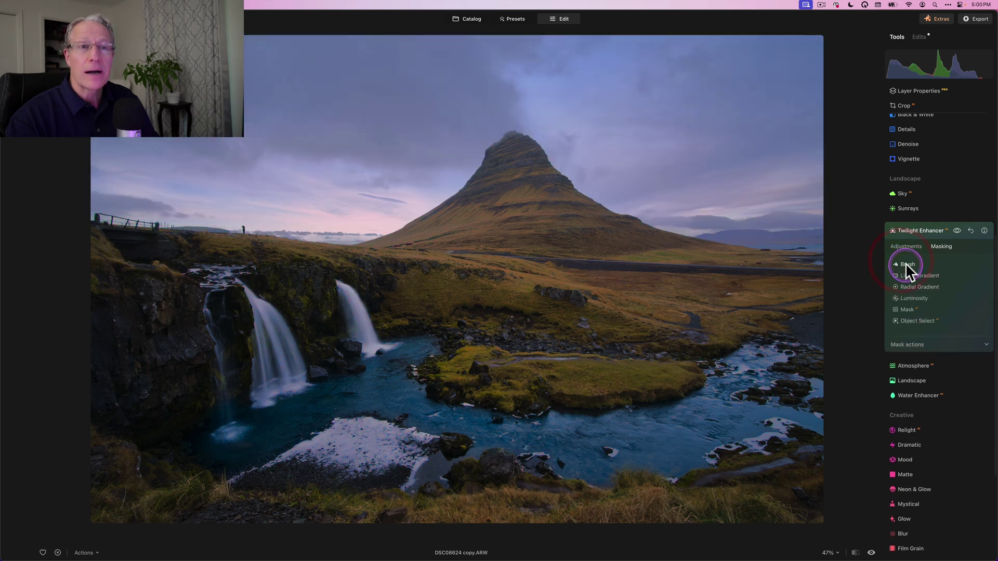
Step: Erase the left waterfall and river from the Twilight Enhancer mask with the brush
left_click(906, 265)
left_click(959, 279)
mouse_move(252, 307)
left_mouse_down()
mouse_move(187, 272)
mouse_move(242, 273)
mouse_move(273, 357)
mouse_move(304, 388)
mouse_move(271, 342)
mouse_move(257, 362)
mouse_move(254, 318)
mouse_move(246, 379)
mouse_move(282, 390)
mouse_move(231, 429)
mouse_move(282, 420)
mouse_move(266, 399)
mouse_move(362, 347)
mouse_move(335, 277)
left_mouse_up()
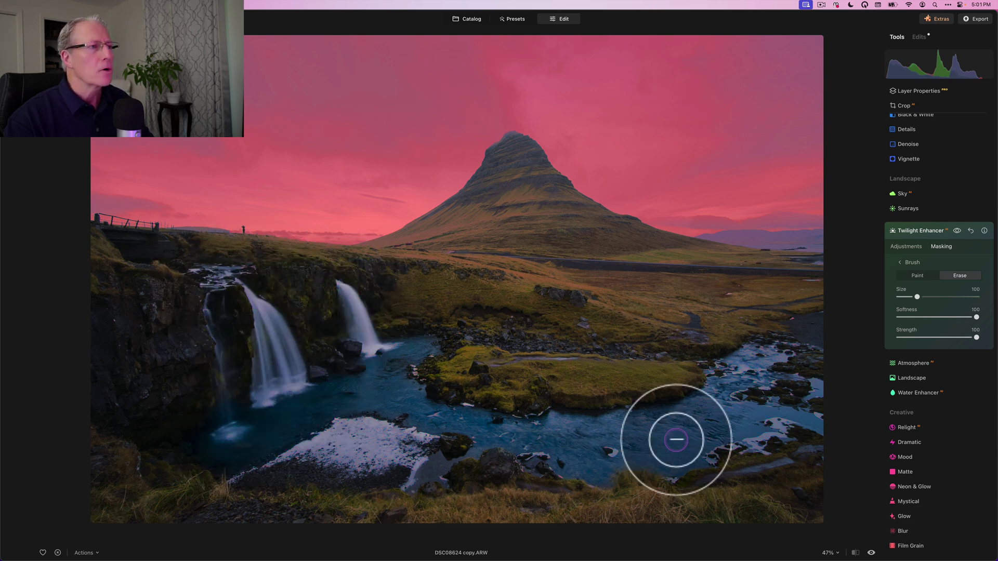
left_click_drag(675, 437, 671, 457)
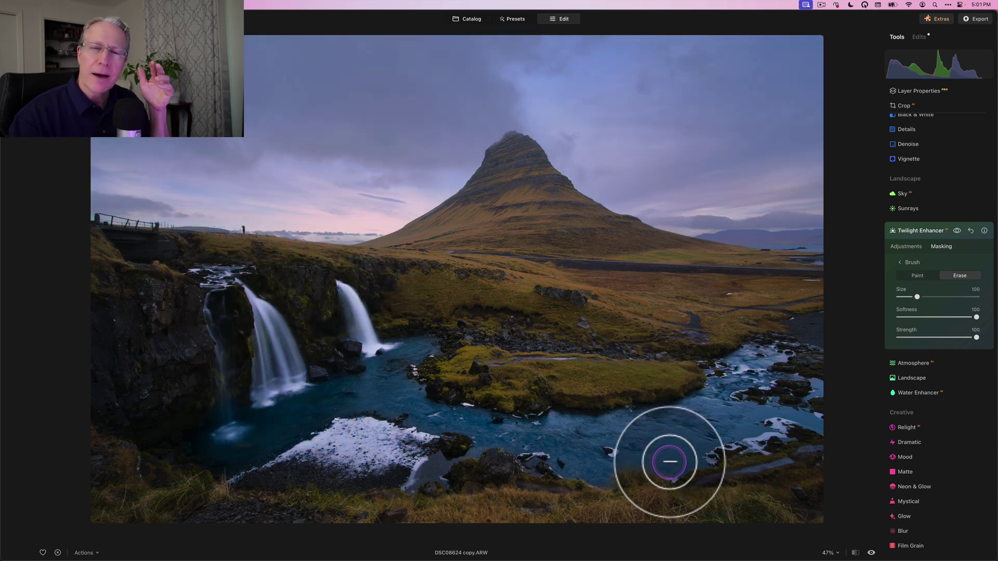
left_click(906, 256)
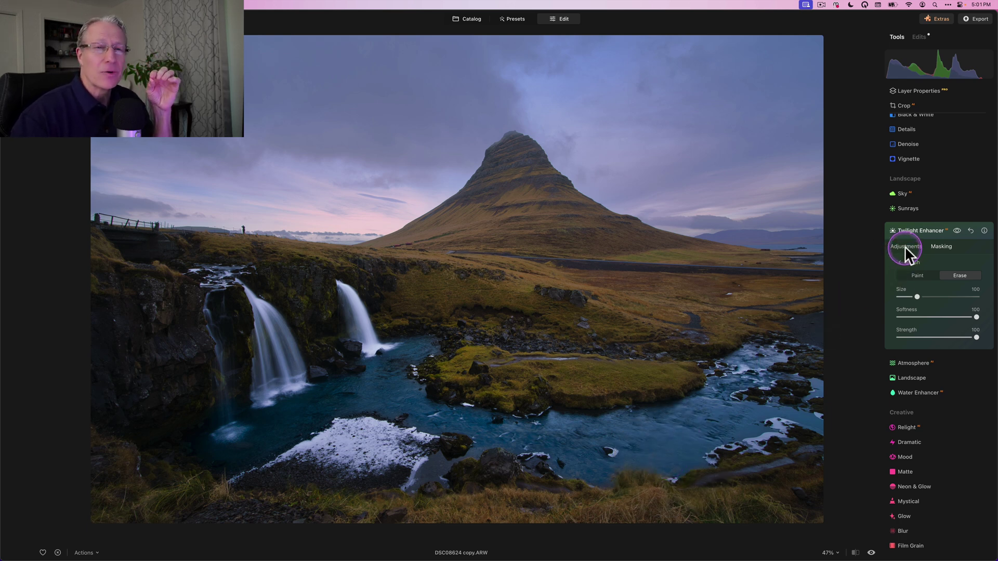
Step: Lower the Twilight Enhancer Amount from 31 to 27 and compare without it
left_click(905, 245)
left_click(914, 300)
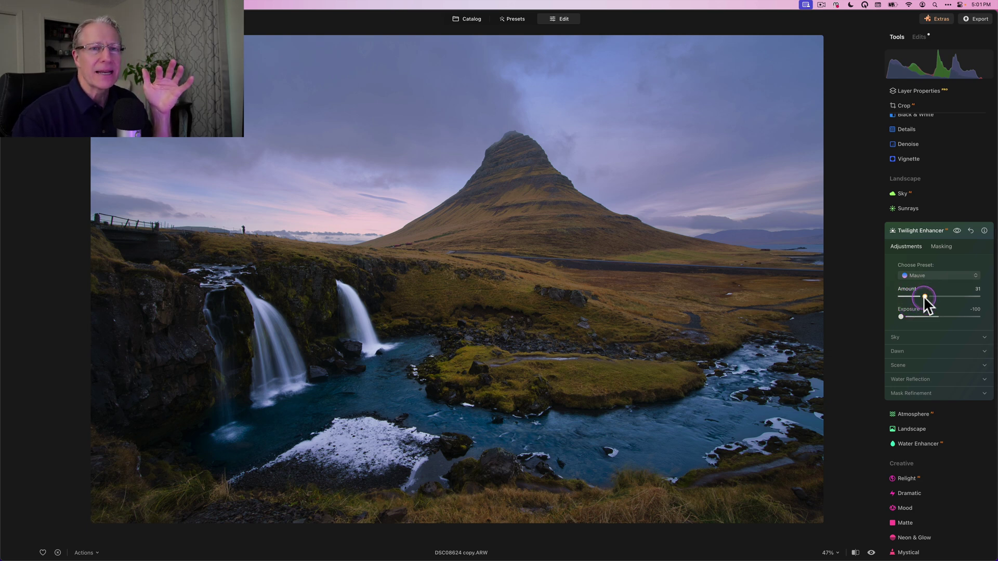
left_click_drag(923, 295, 920, 296)
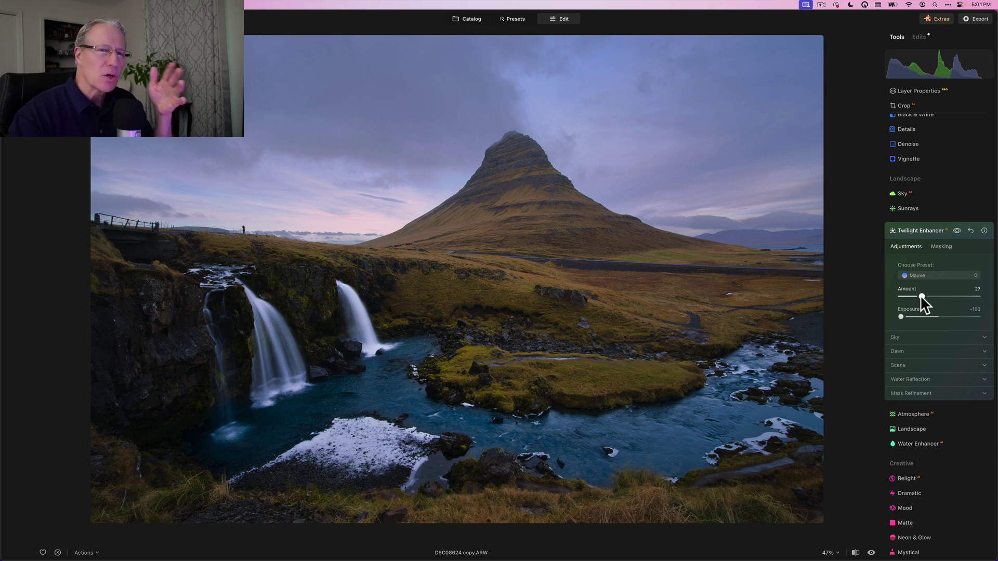
left_click(957, 230)
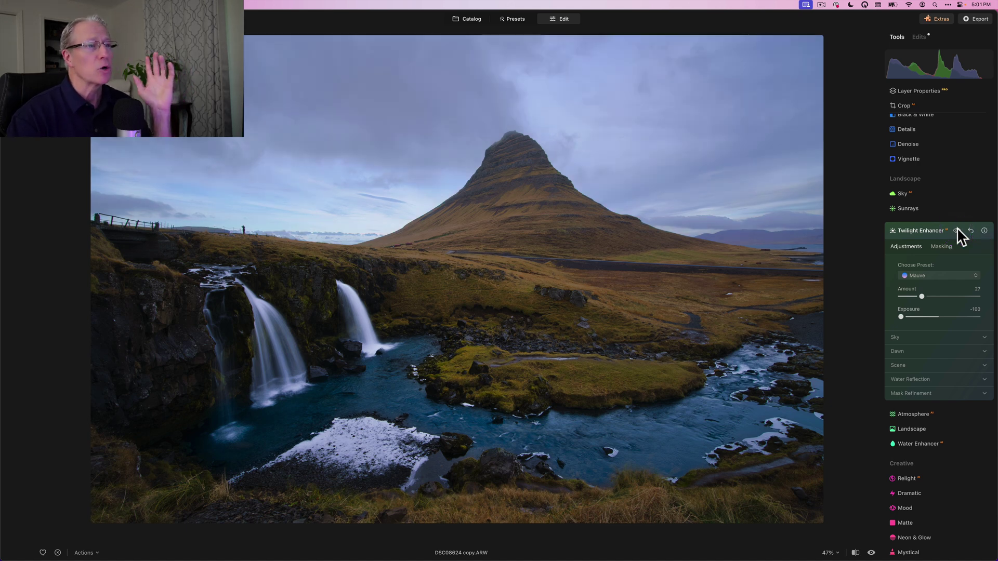
Step: Start a Develop radial gradient mask drawn across the waterfalls
left_click(956, 230)
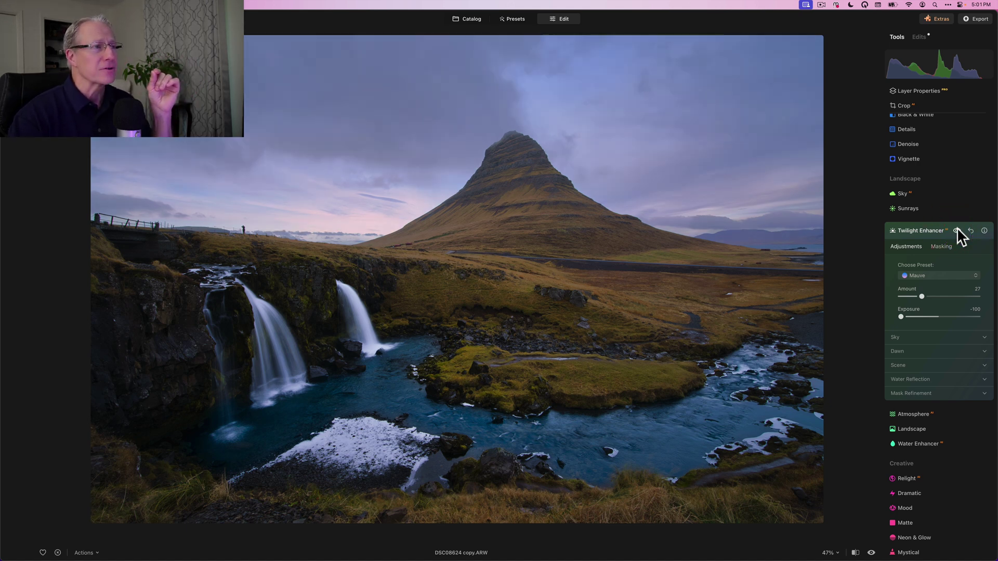
left_click(919, 232)
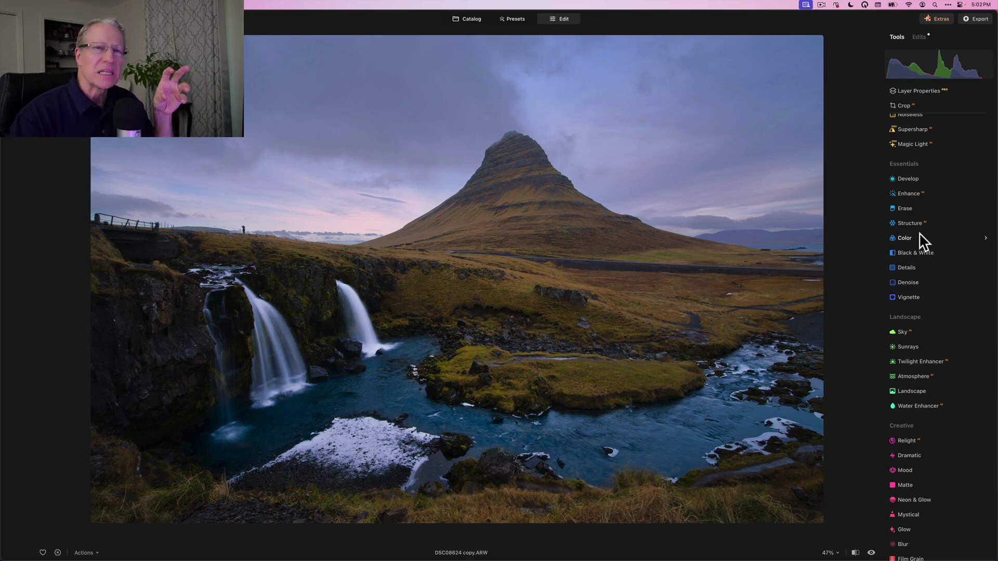
left_click(908, 179)
left_click(943, 203)
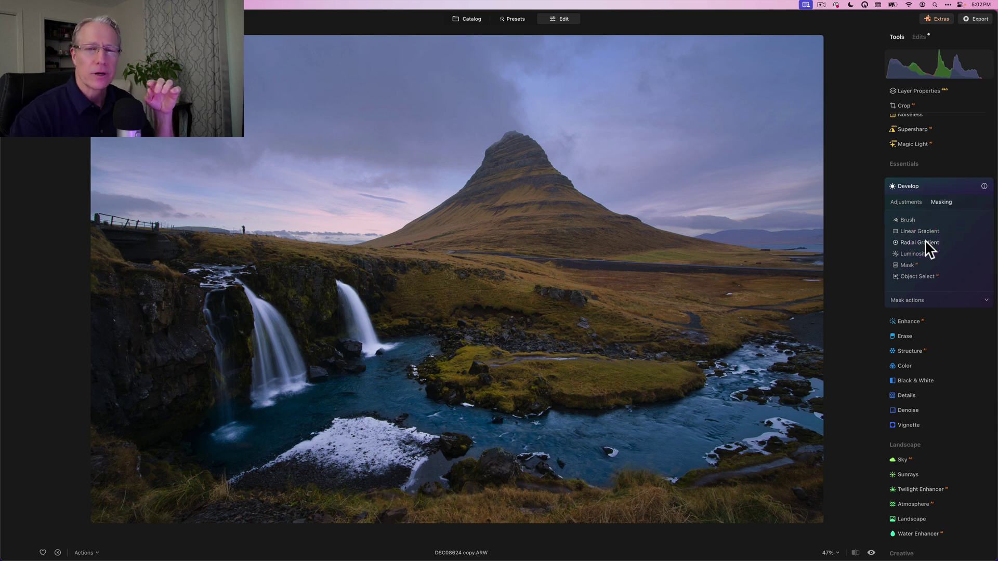
left_click(925, 240)
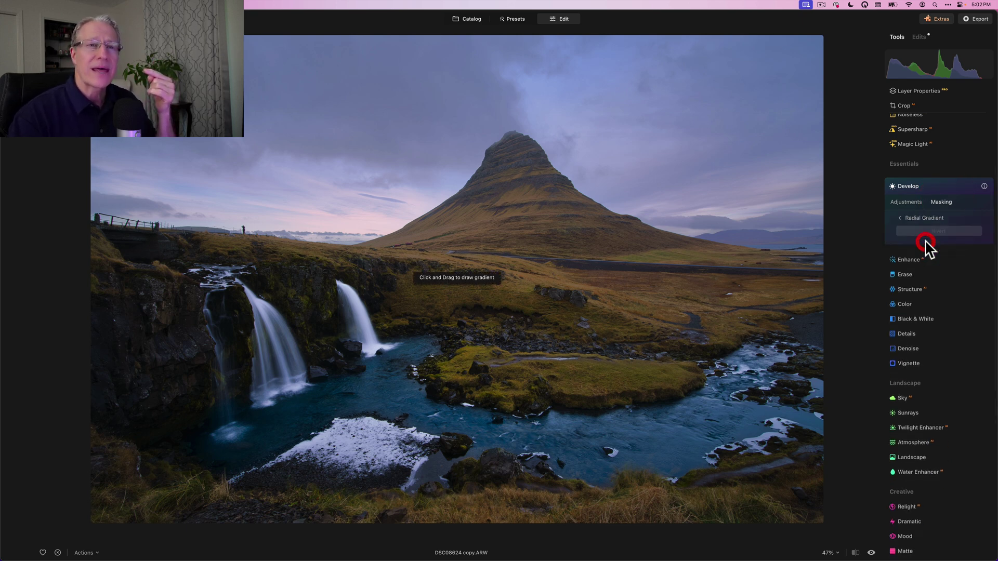
left_click_drag(358, 379, 644, 412)
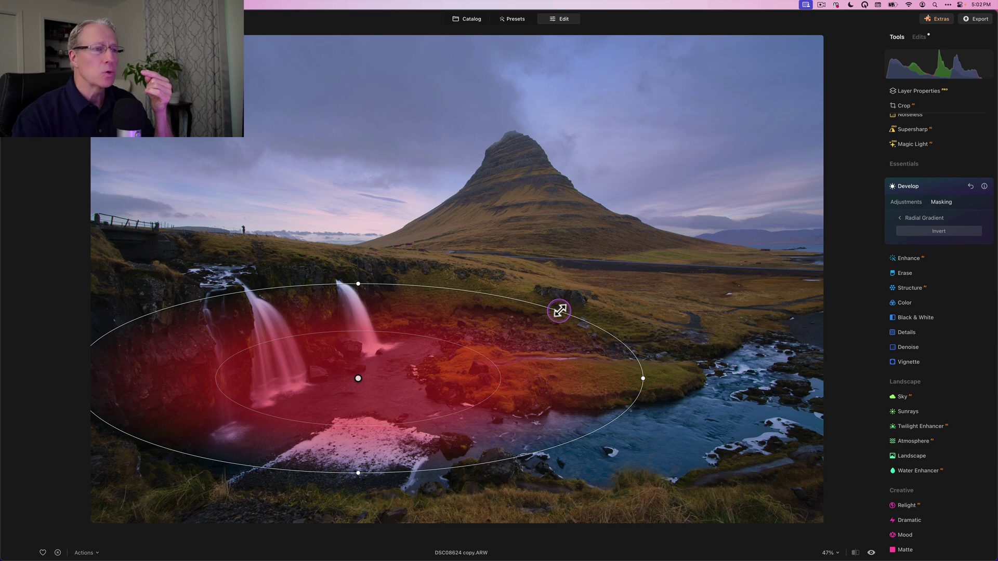
Step: Shrink, widen and rotate the gradient ellipse to follow the waterfalls and pool
left_click_drag(560, 310, 523, 325)
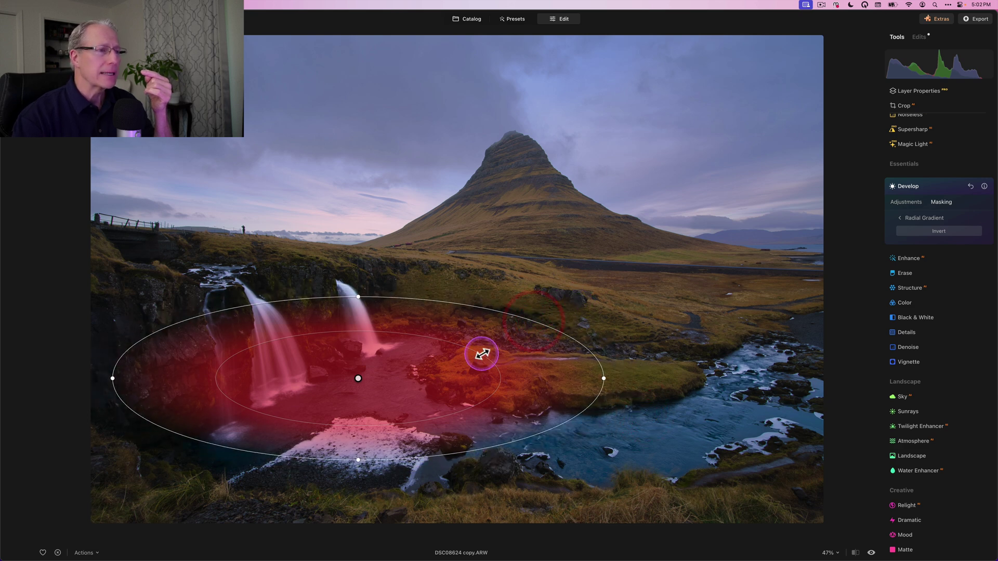
left_click_drag(478, 352, 457, 358)
left_click_drag(552, 378, 611, 382)
left_click_drag(544, 301, 553, 340)
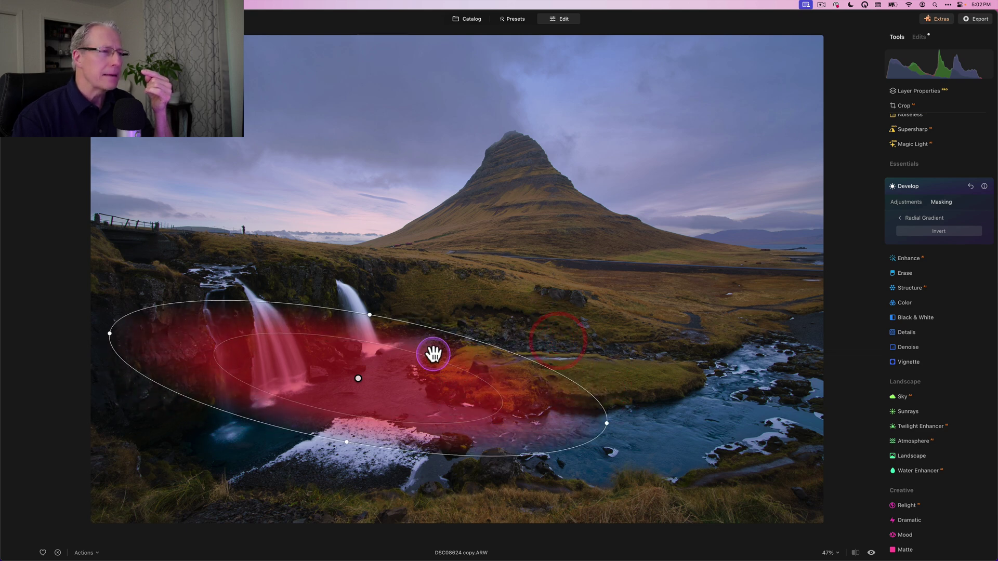
left_click_drag(432, 357, 408, 370)
Step: Raise Exposure inside the radial mask to 0.31 and compare before and after
left_click(900, 202)
left_click_drag(941, 241, 943, 241)
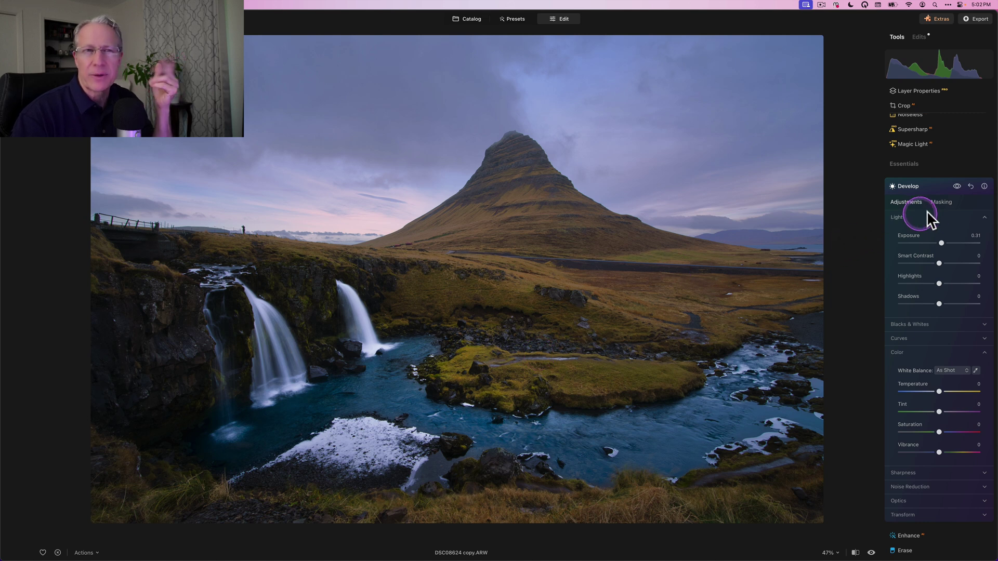
left_click(958, 186)
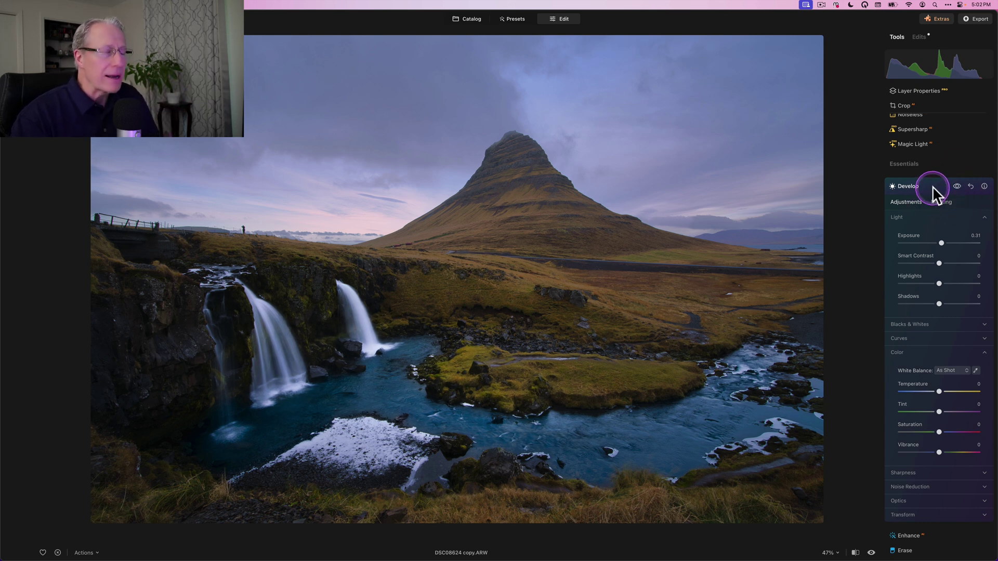
left_click(933, 186)
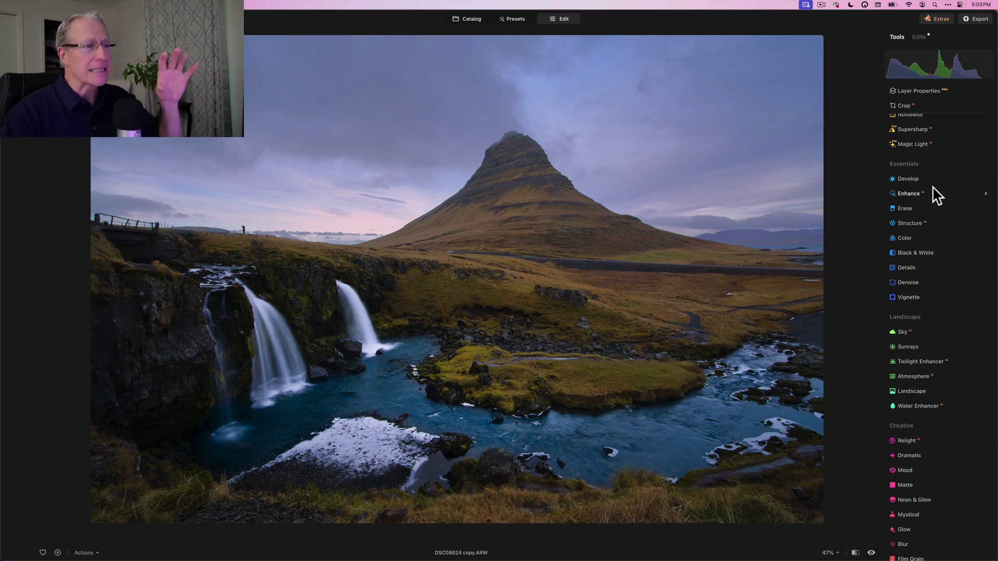
Step: Add a Develop linear gradient mask rising from the photo's bottom edge
left_click(921, 182)
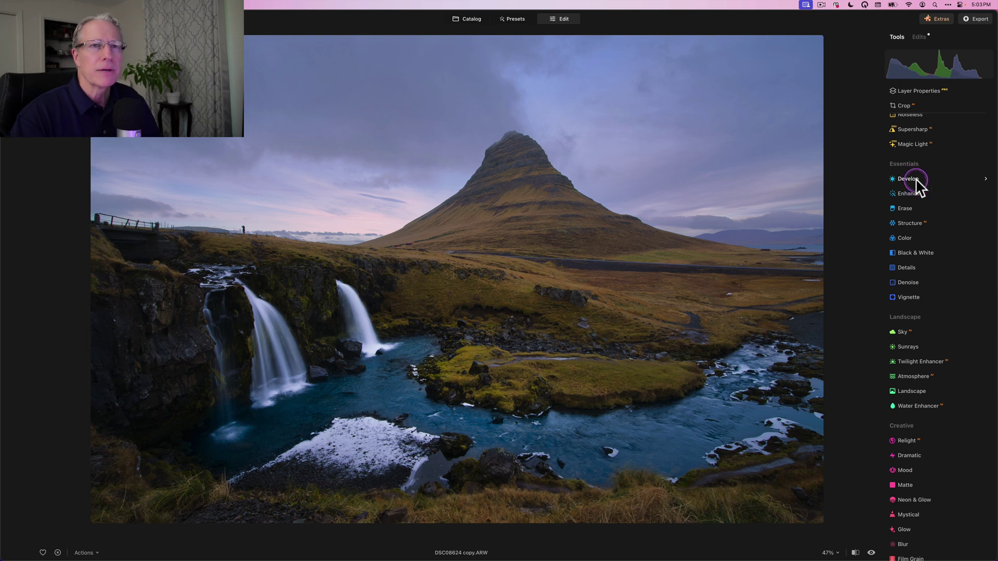
left_click(915, 179)
left_click(945, 203)
left_click(921, 243)
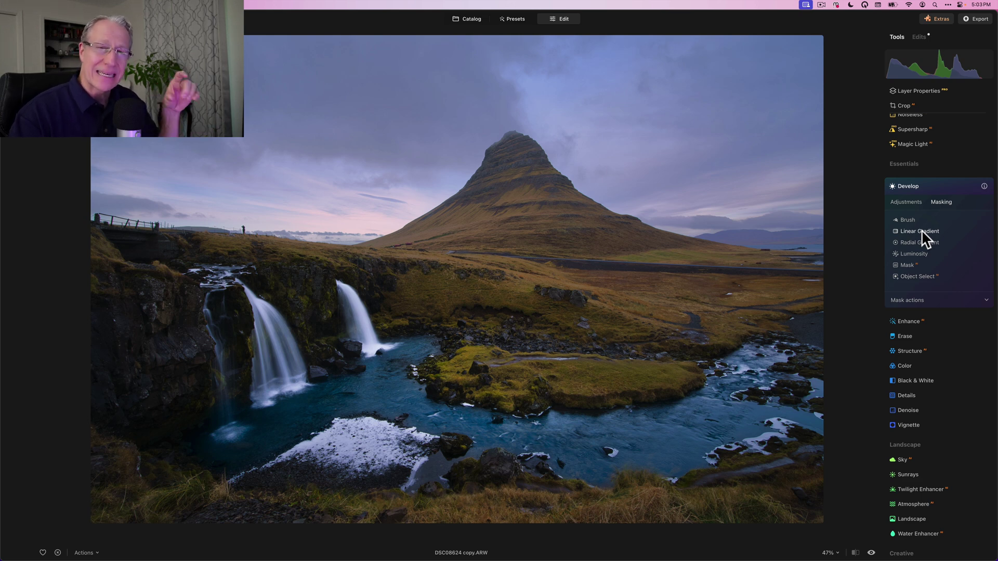
left_click(922, 230)
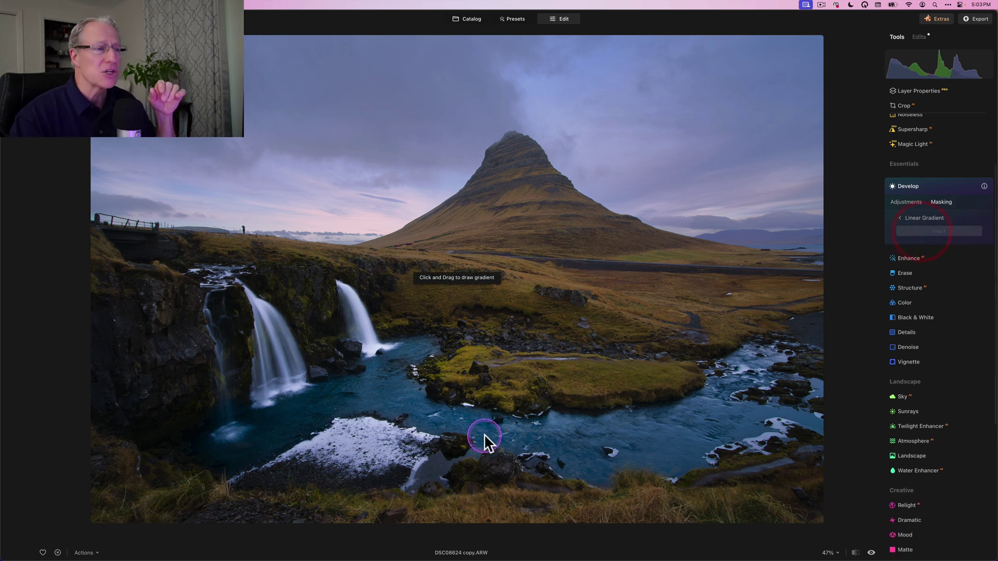
mouse_move(466, 507)
left_mouse_down()
mouse_move(466, 439)
mouse_move(465, 501)
left_mouse_up()
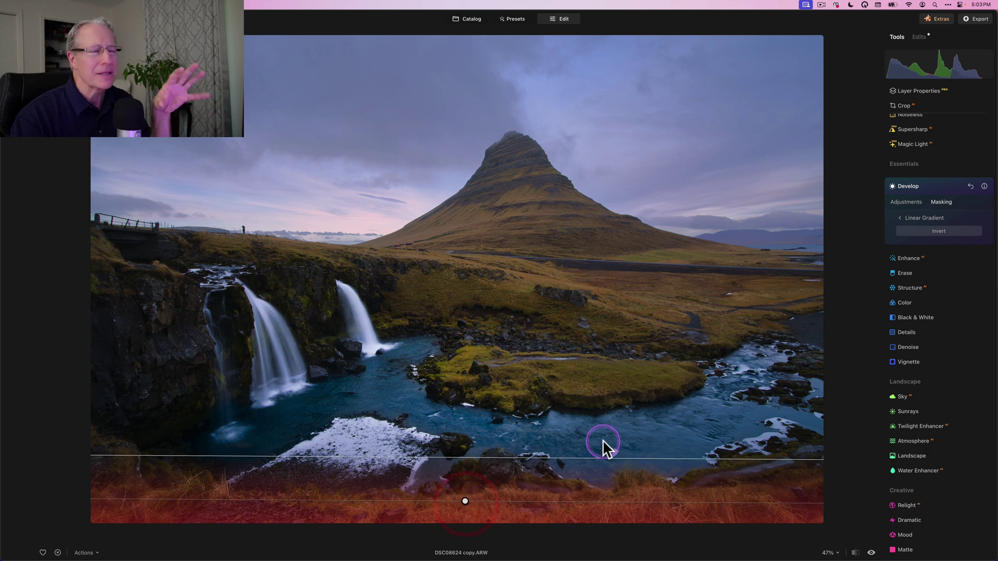
Step: Darken the masked foreground to Exposure -0.70 and compare before and after
left_click(903, 202)
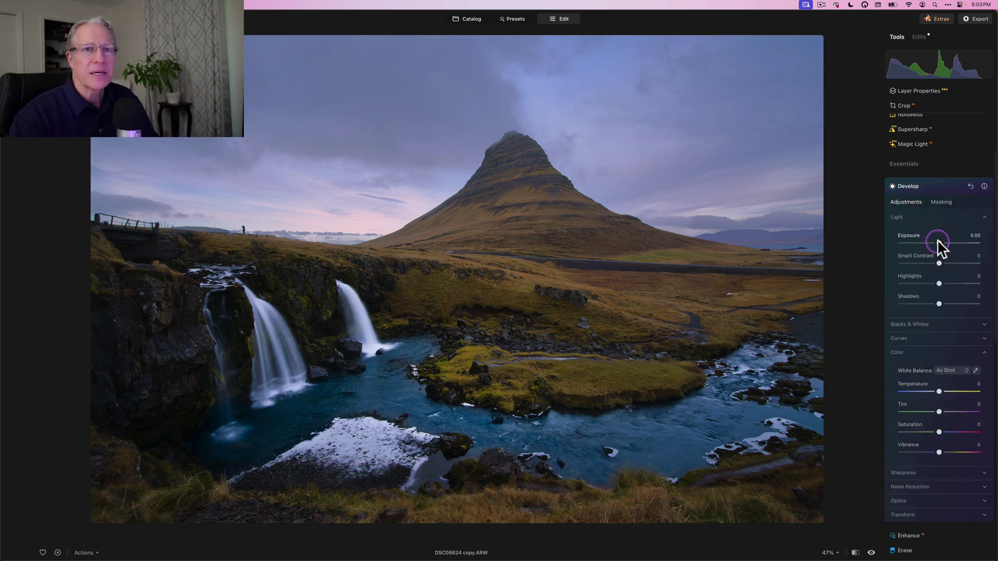
left_click(937, 240)
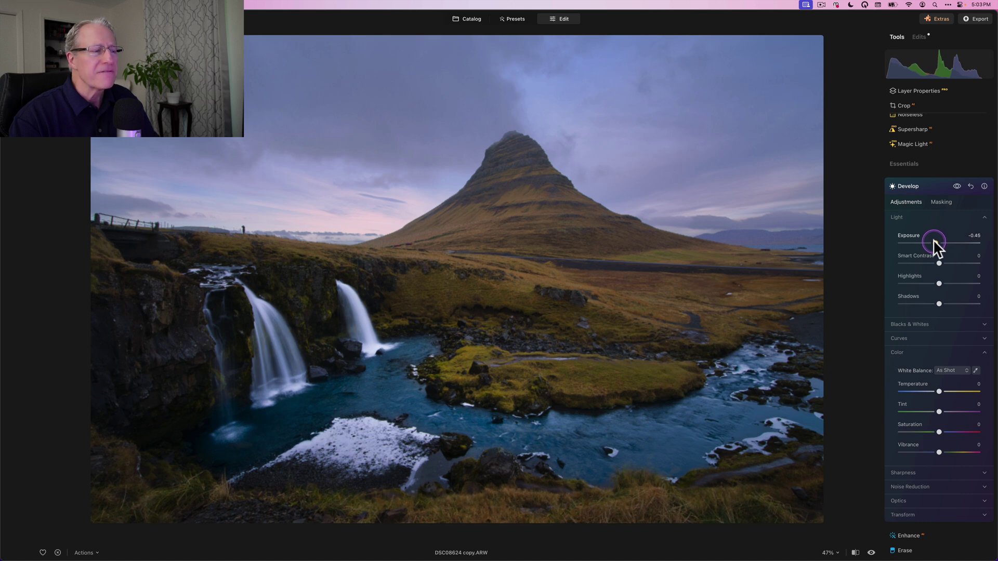
left_click_drag(933, 239, 932, 239)
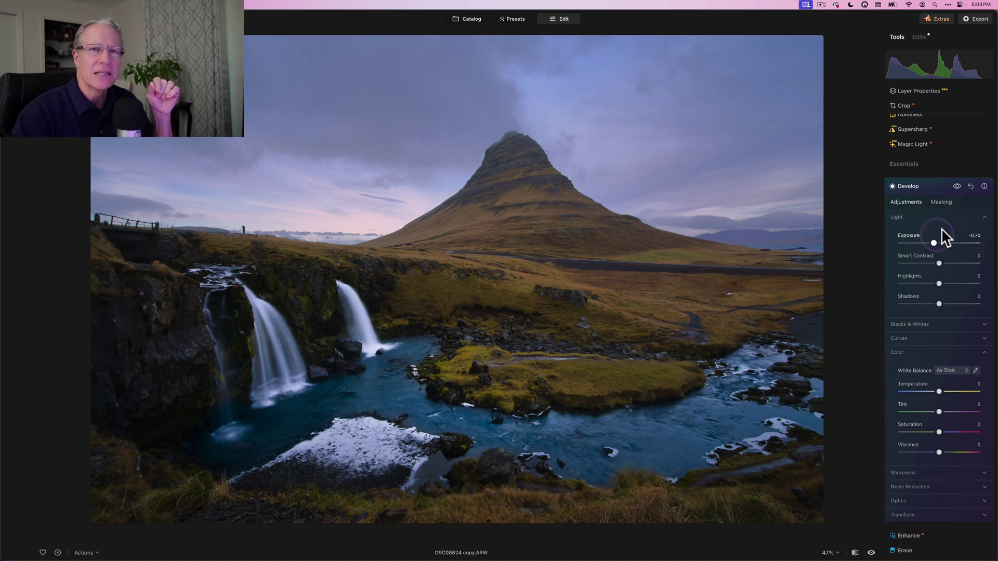
left_click(957, 187)
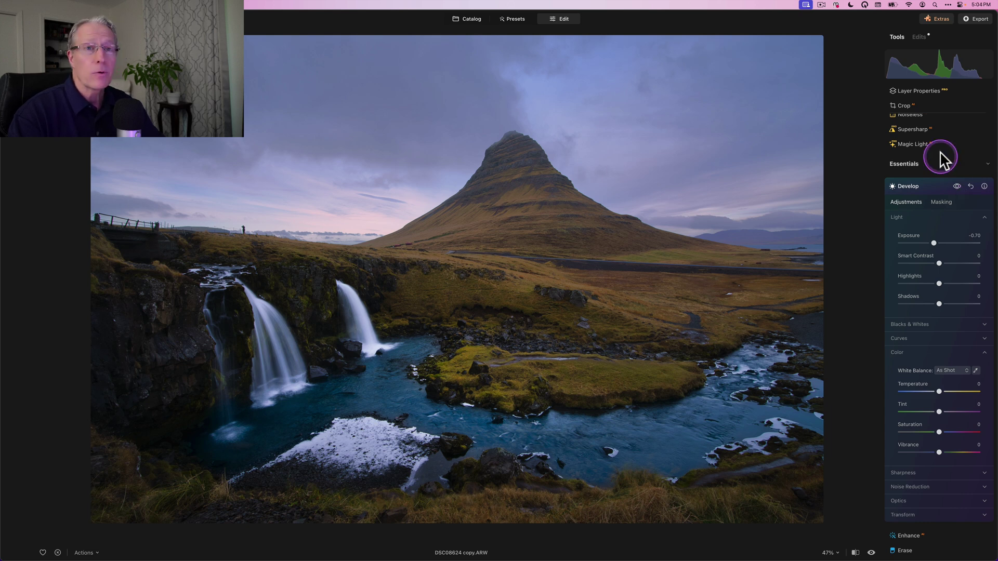
Step: Open the Color tool and switch its HSL sliders to Luminance
left_click(934, 182)
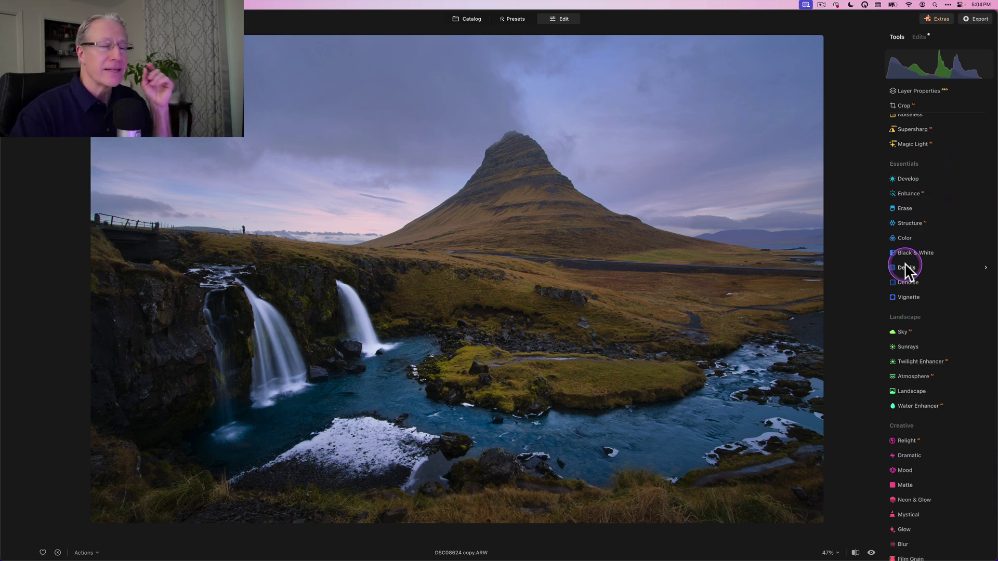
scroll(905, 264, "up", 1)
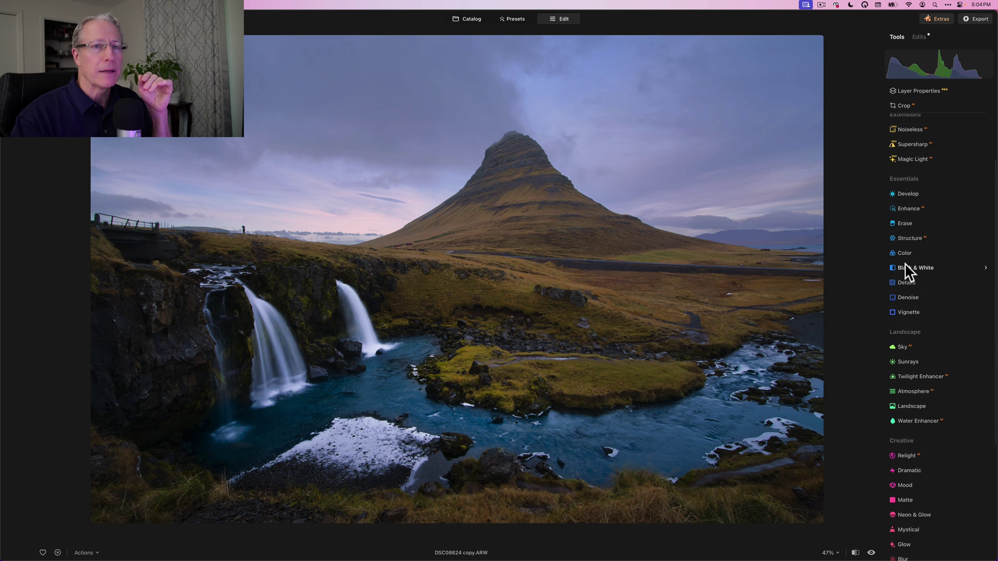
left_click(905, 253)
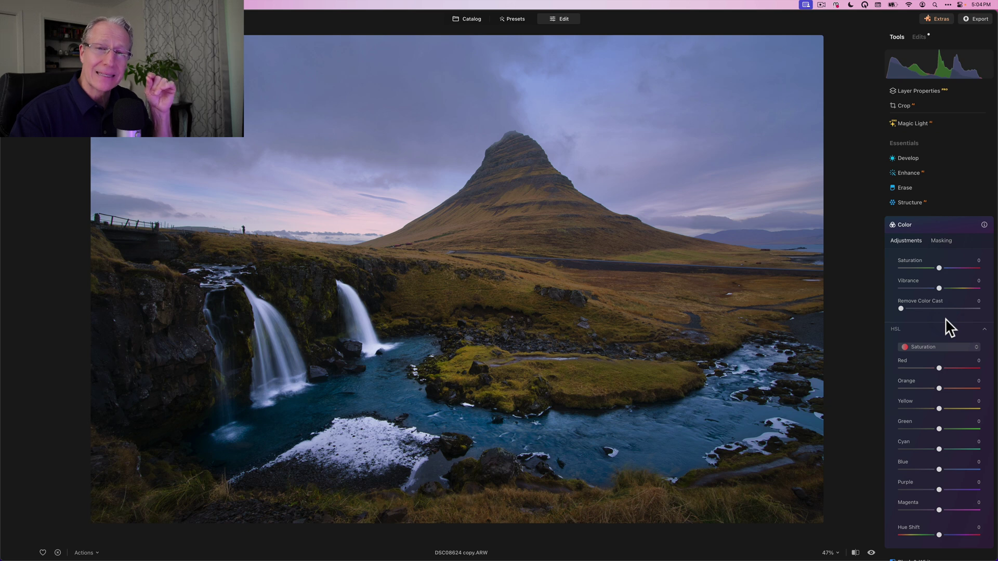
scroll(944, 351, "down", 2)
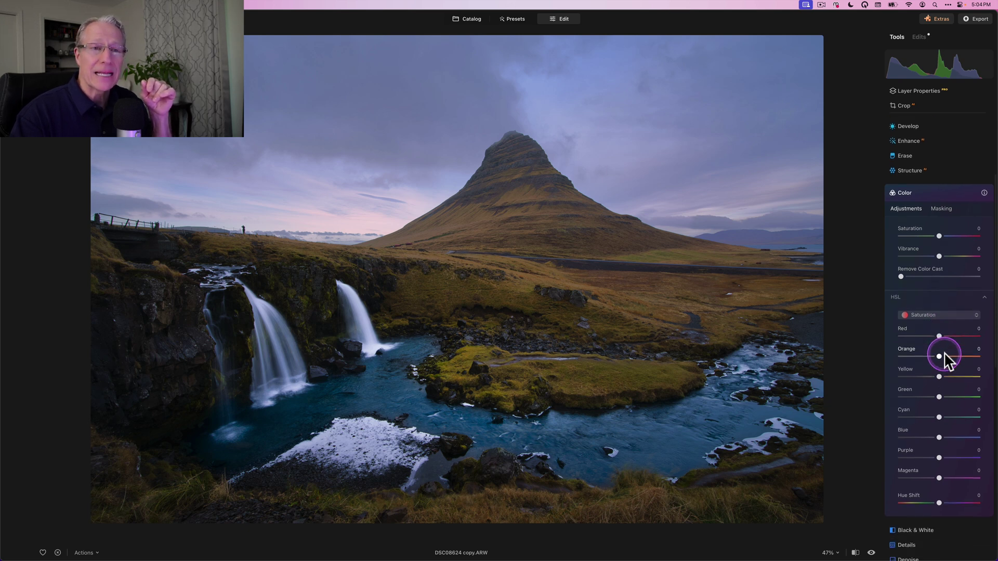
left_click(935, 314)
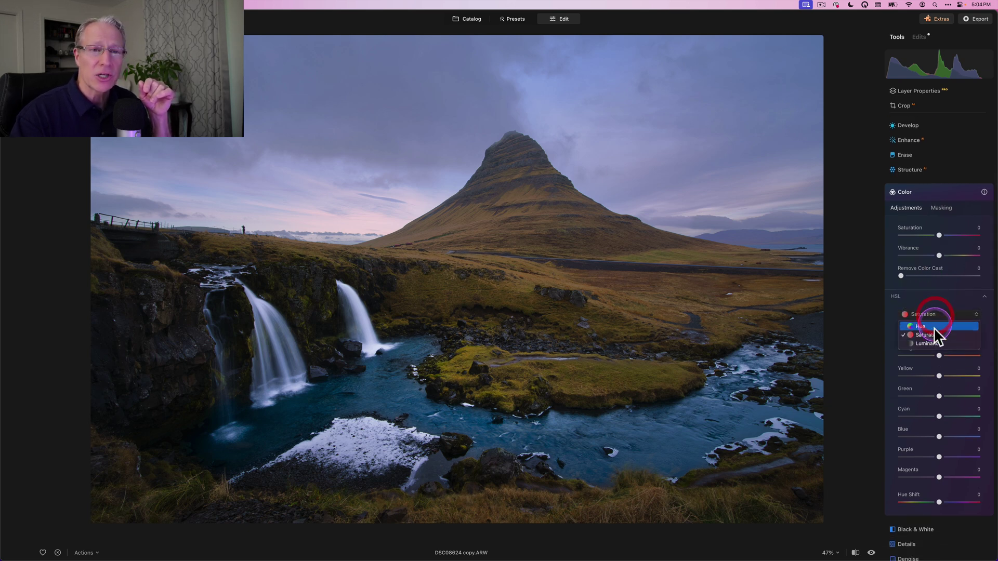
left_click(930, 342)
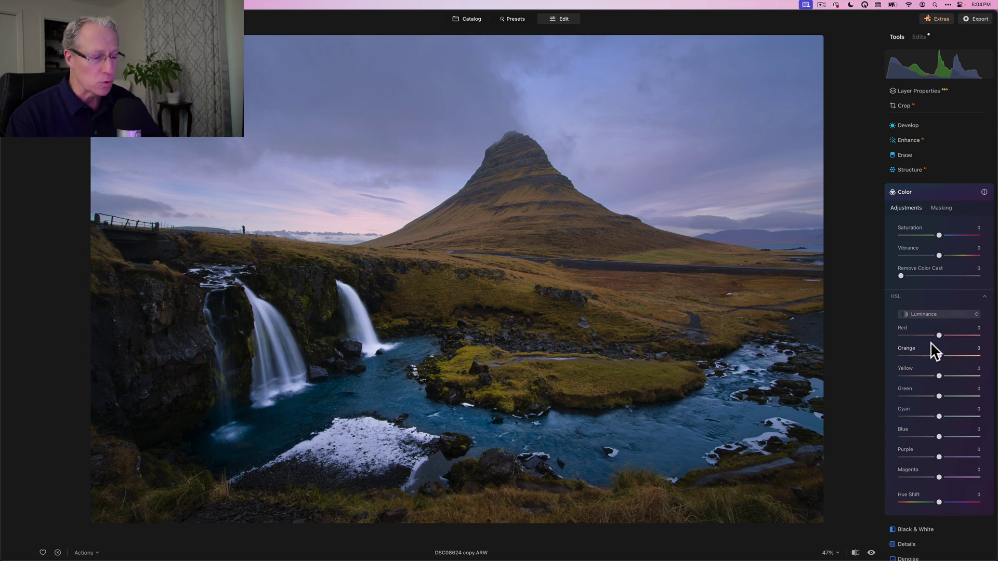
left_click(939, 362)
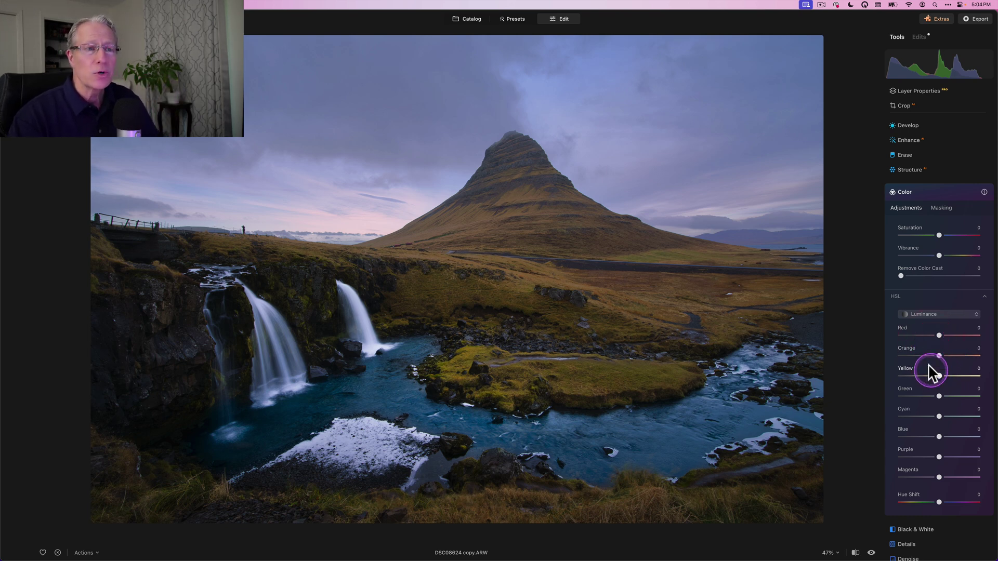
left_click(552, 286)
left_click(409, 297)
left_click(517, 360)
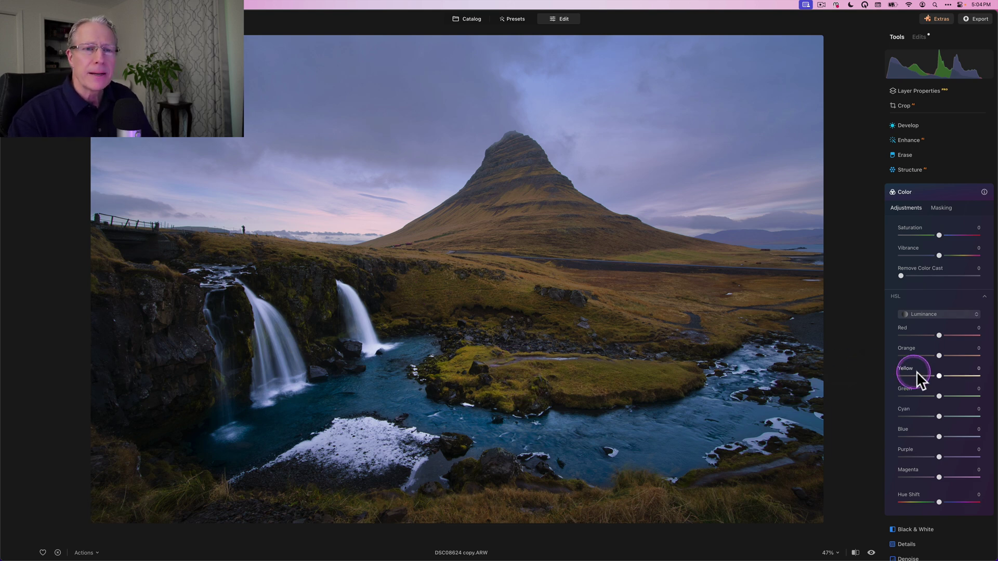
Step: Set HSL Luminance Yellow to -16 and Blue to 25
left_click(939, 376)
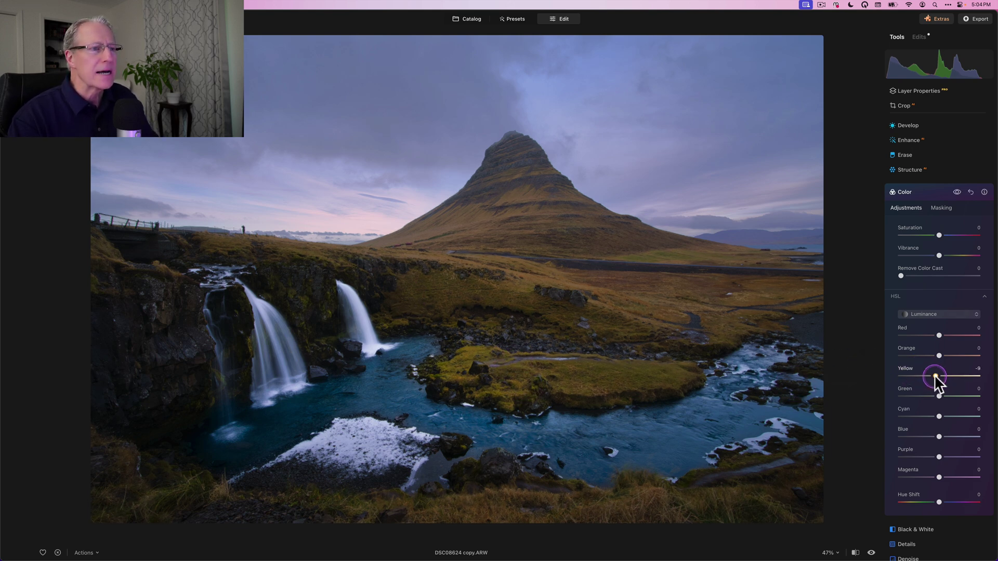
mouse_move(934, 376)
left_mouse_down()
mouse_move(896, 379)
mouse_move(938, 376)
left_mouse_up()
double_click(938, 375)
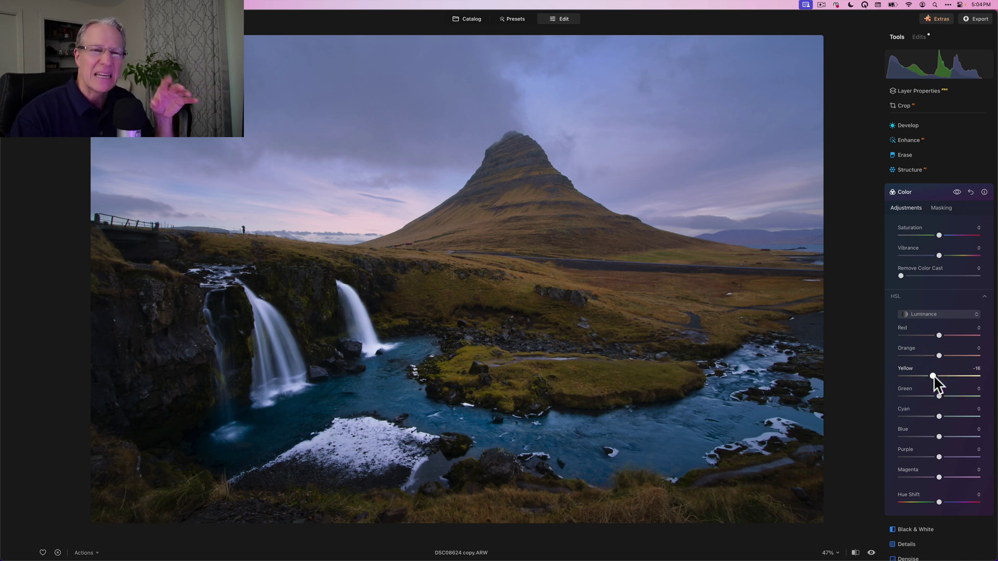
left_click(939, 437)
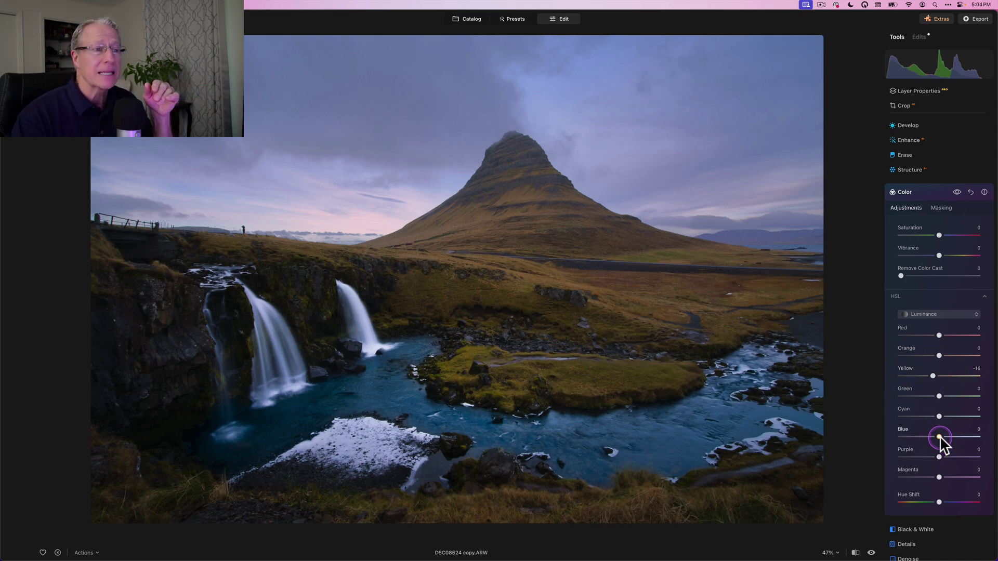
left_click_drag(940, 437, 942, 437)
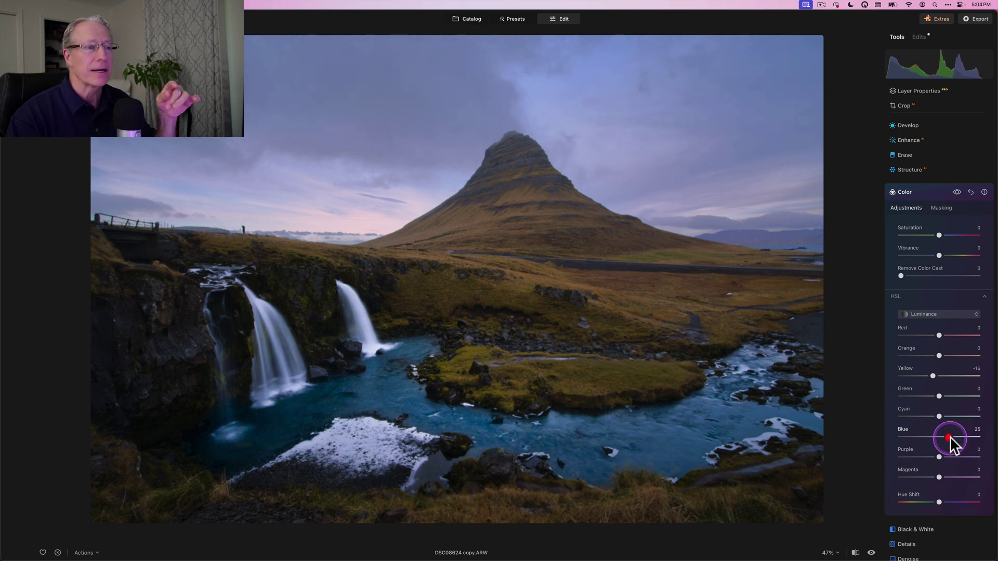
left_click_drag(950, 438, 950, 436)
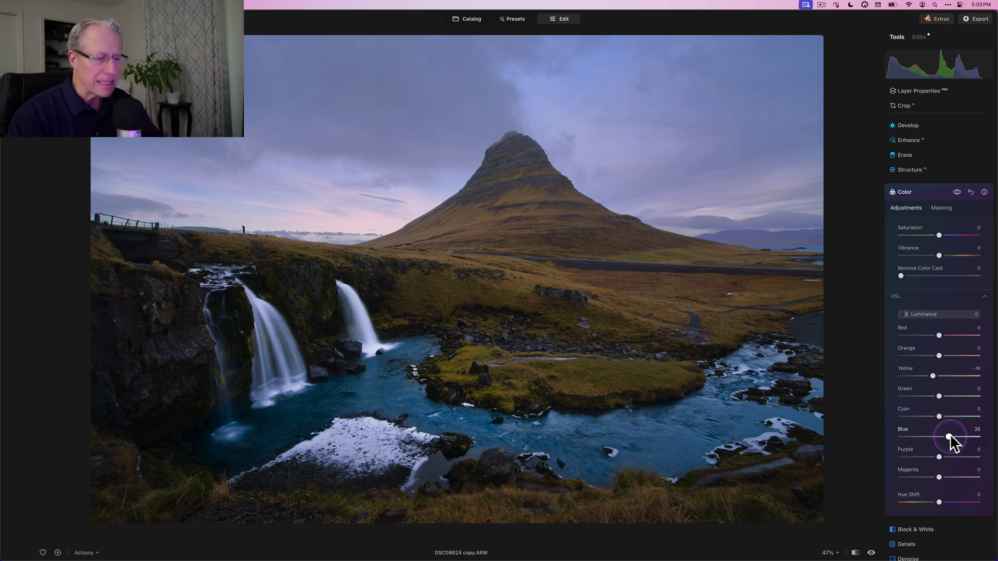
Step: Check the HSL Saturation sliders and compare the photo with Color off and on
left_click(928, 314)
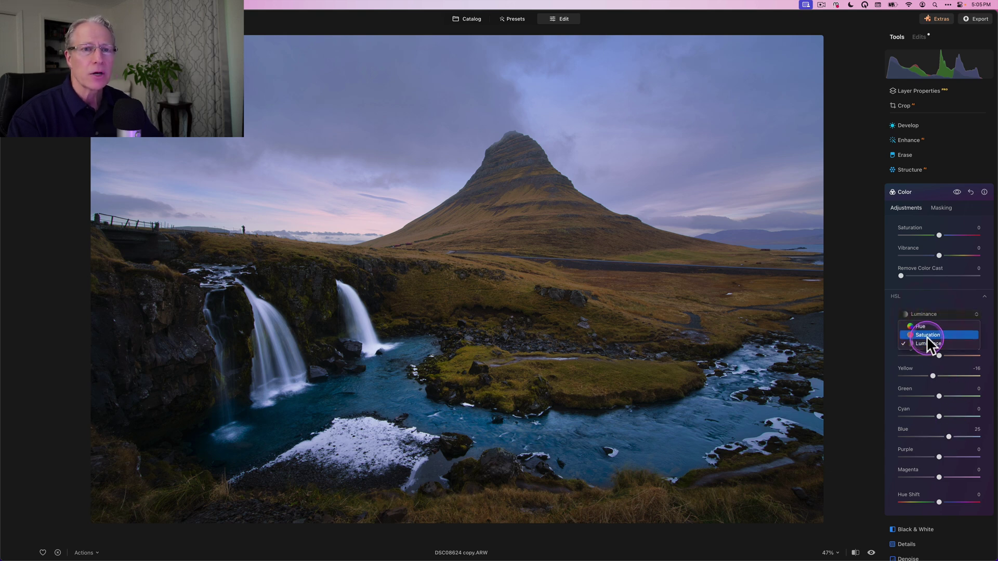
left_click(928, 336)
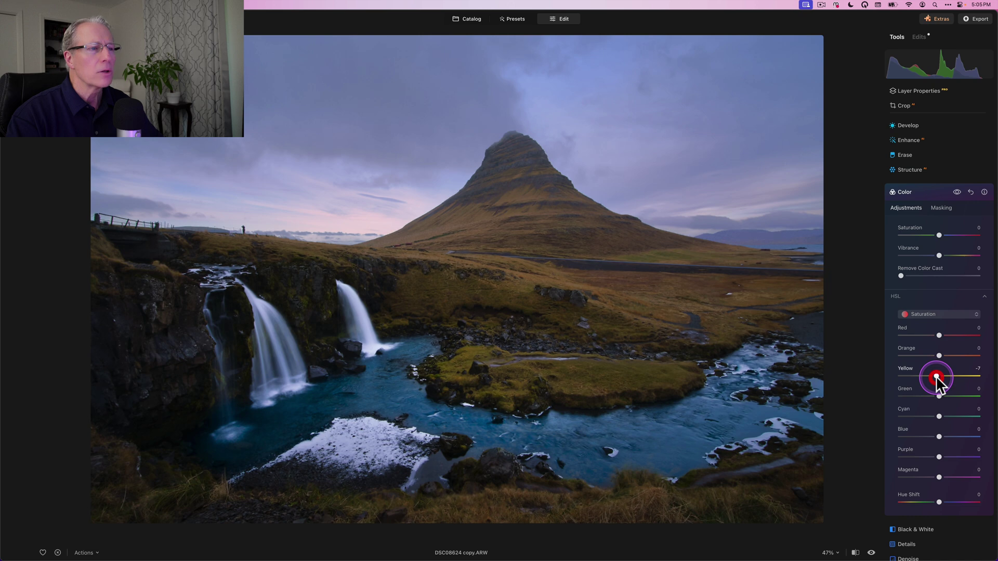
left_click(957, 192)
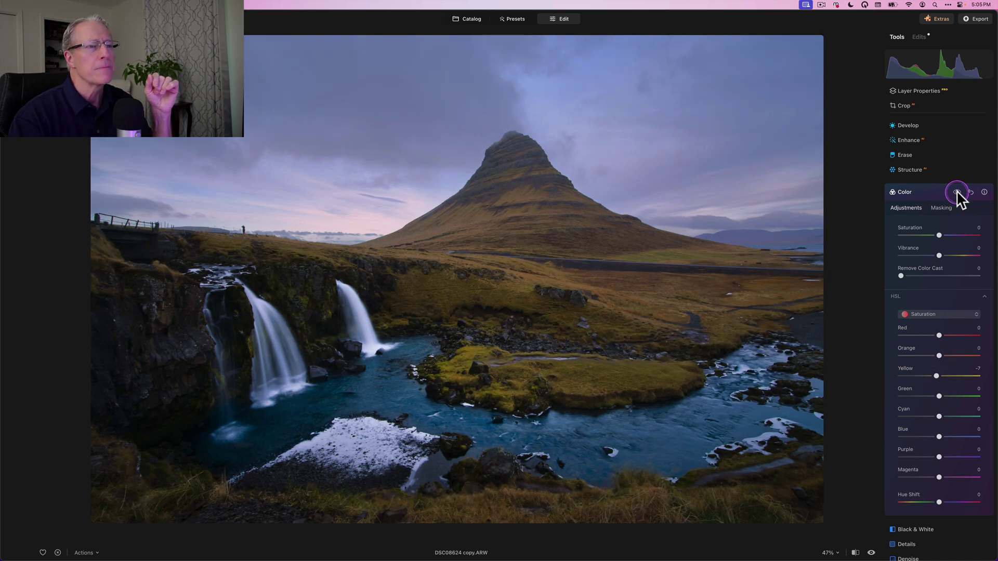
left_click(957, 191)
Step: Return HSL to Luminance and ease Yellow back to -7
left_click(940, 317)
left_click(941, 316)
left_click(934, 341)
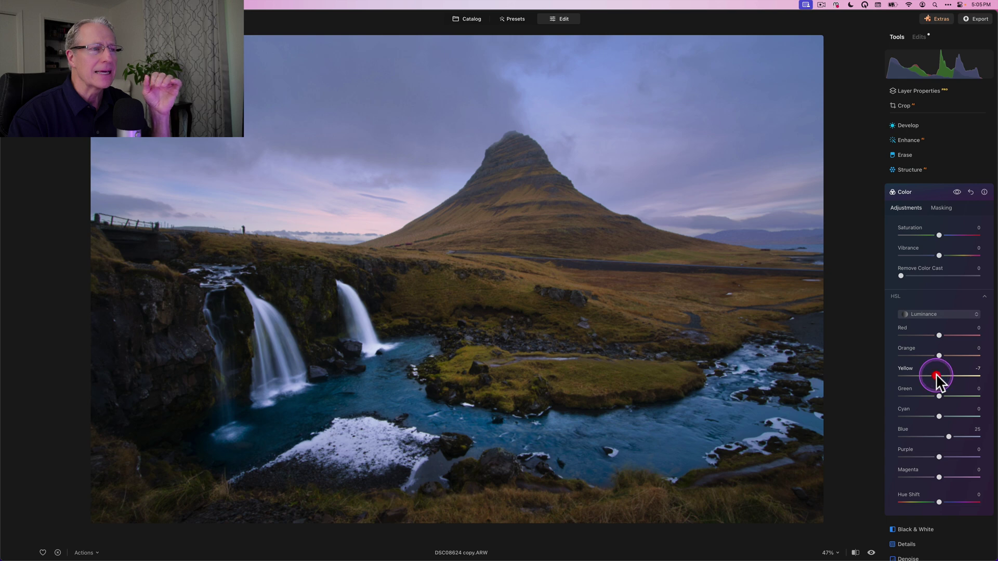
left_click_drag(935, 376, 936, 374)
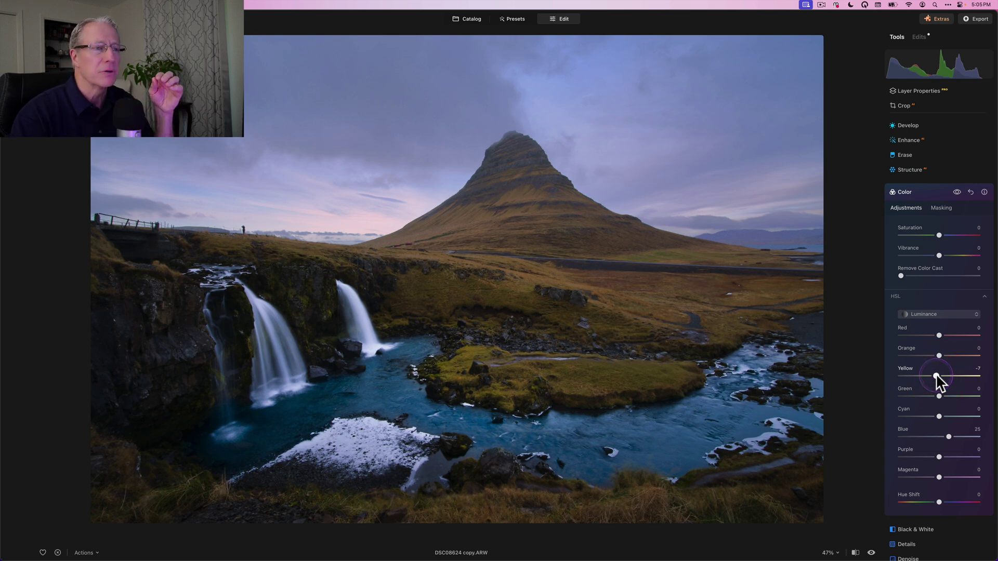
left_click(957, 192)
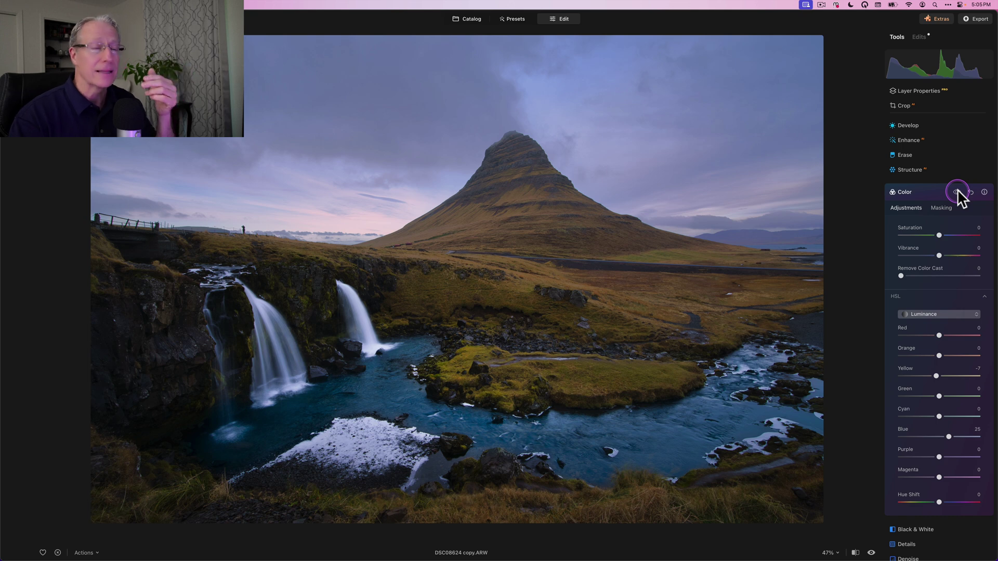
Step: Add a Vignette with Amount -27, Size 33 and Inner Light 14
left_click(957, 191)
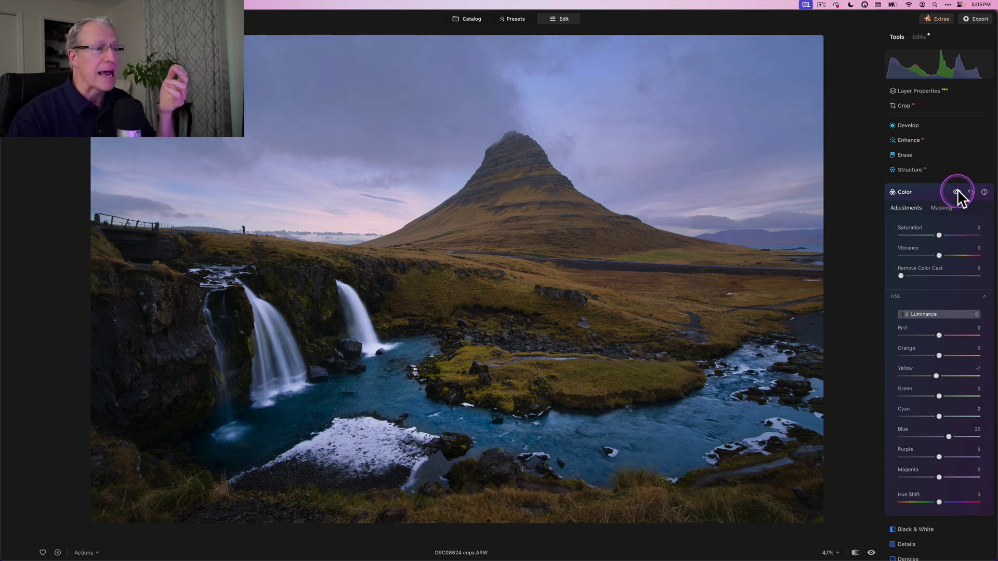
left_click(958, 196)
left_click(920, 248)
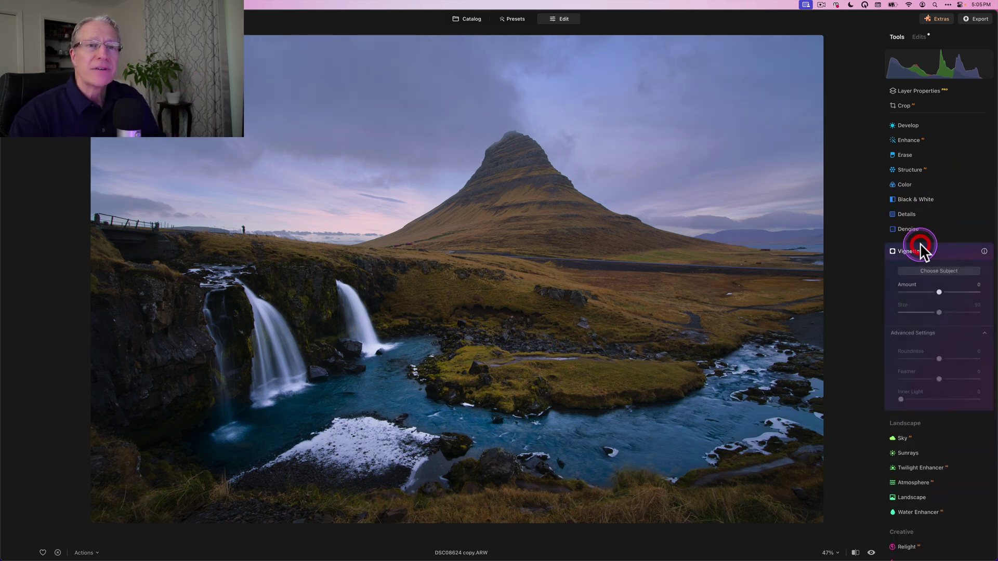
left_click(928, 248)
left_click(927, 269)
left_click(913, 356)
left_click_drag(913, 356, 912, 356)
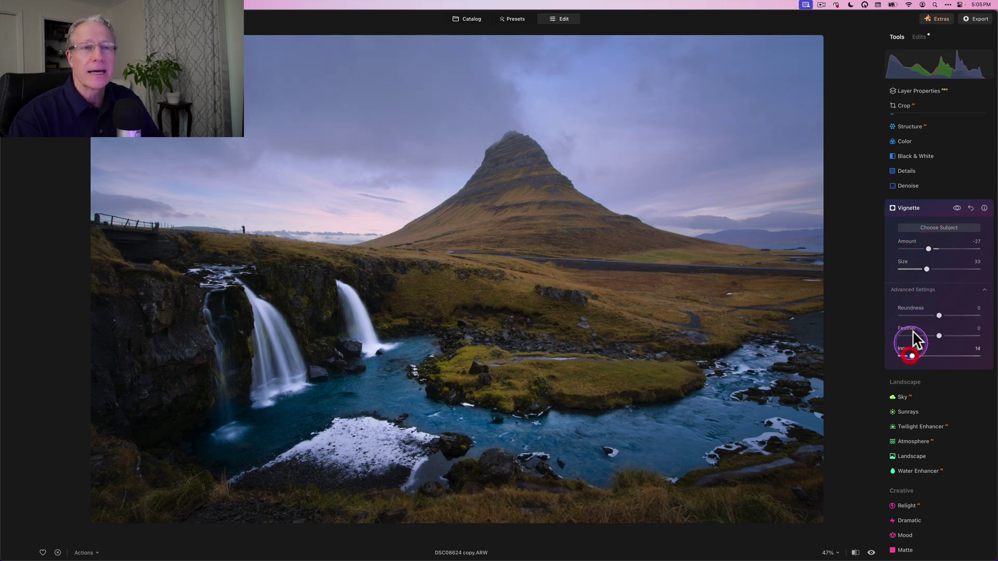
Step: Centre the vignette on the lower-left waterfalls, set Roundness 49, and compare
left_click(936, 228)
left_click(379, 335)
left_click(339, 350)
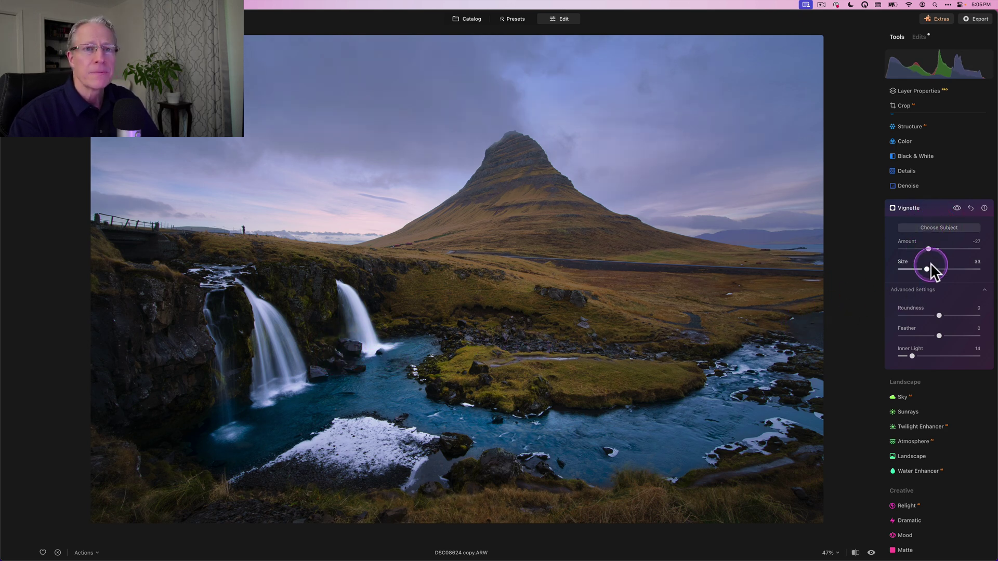
left_click(938, 316)
left_click_drag(939, 313, 979, 335)
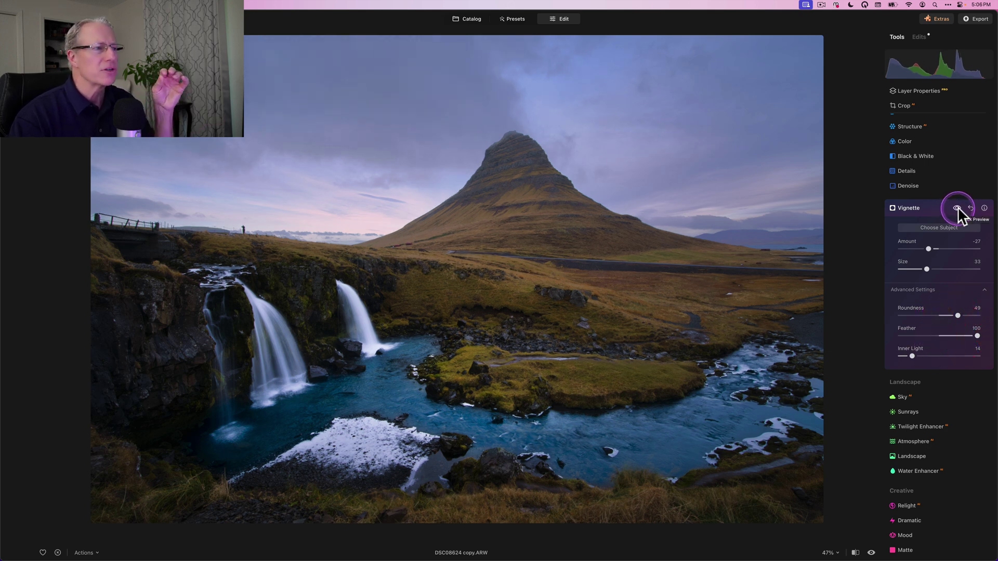
left_click(957, 208)
left_click(957, 208)
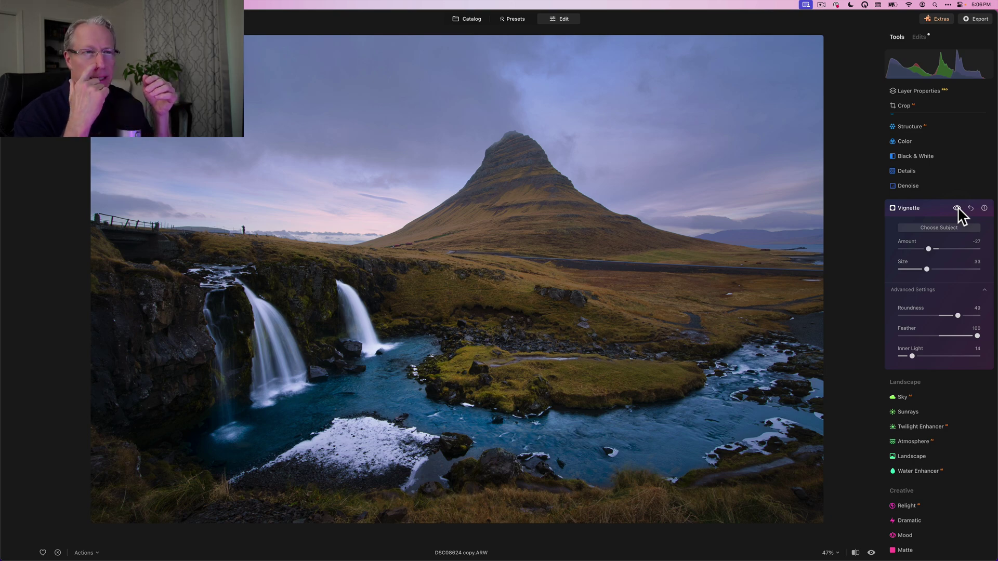
left_click(937, 207)
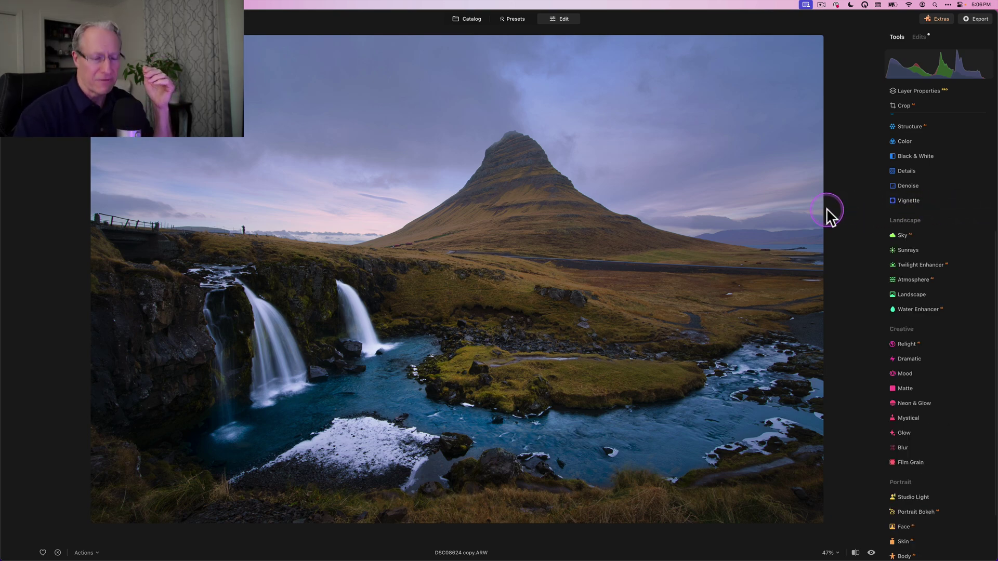
key("backslash")
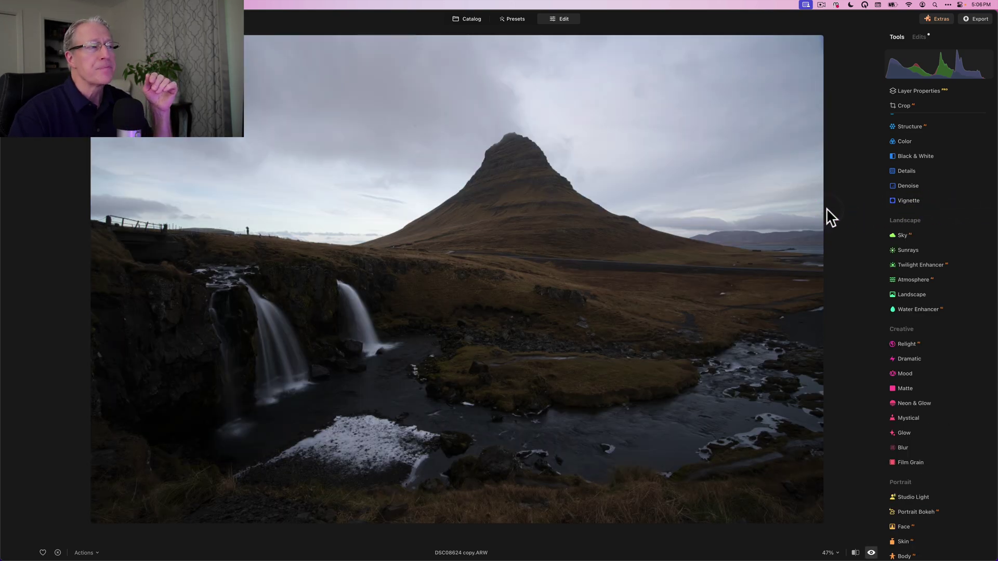
key("backslash")
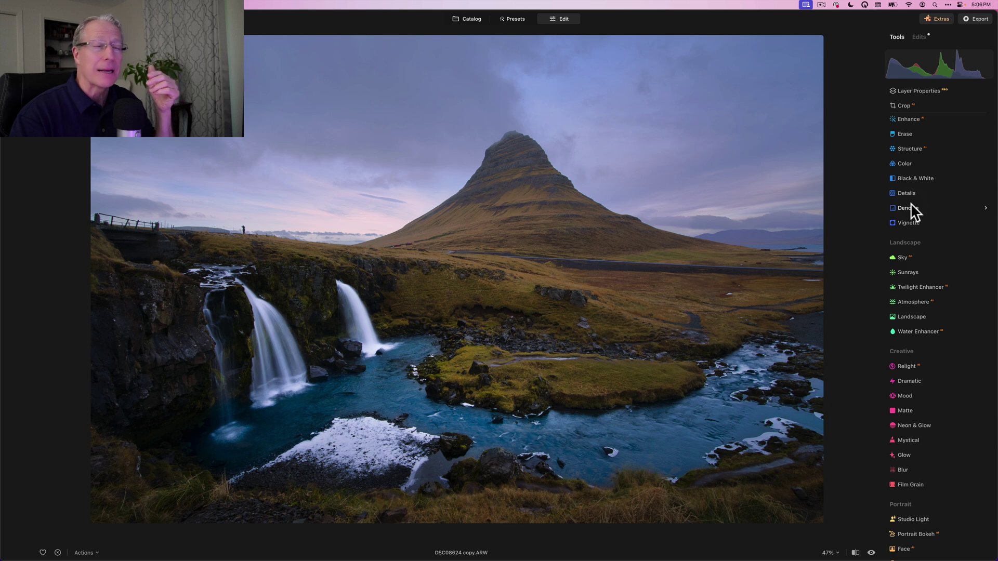
left_click_drag(868, 261, 853, 269)
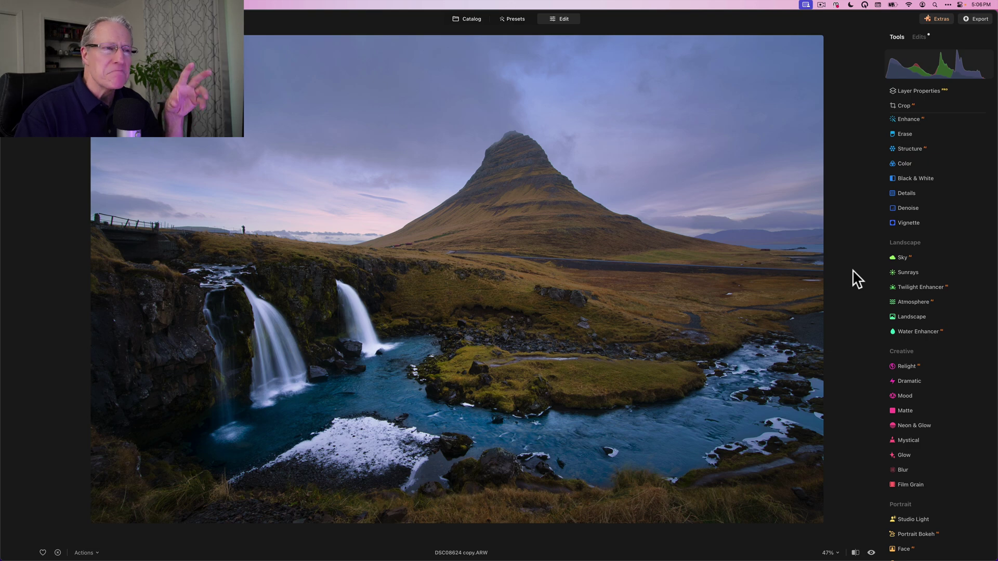
key("backslash")
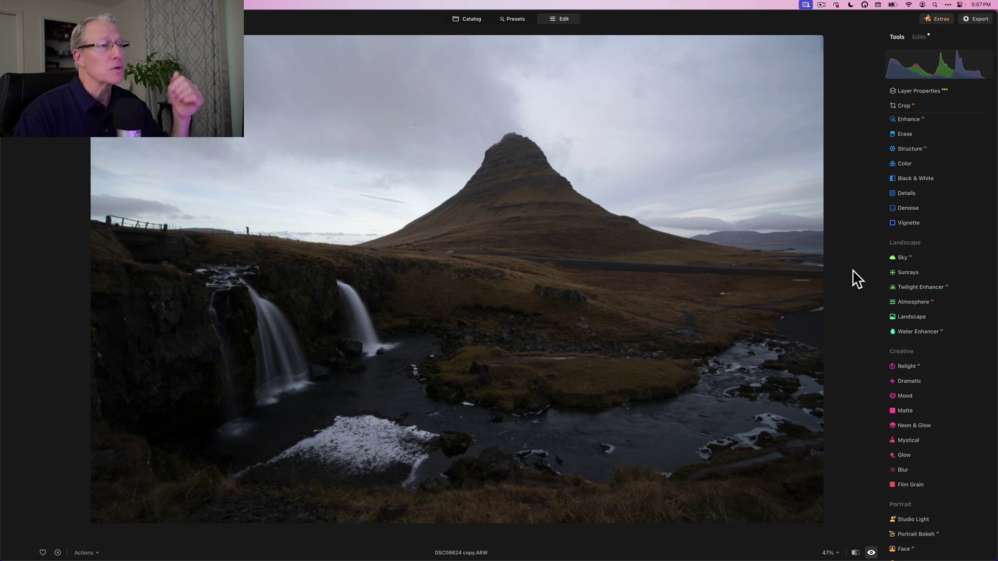
key("backslash")
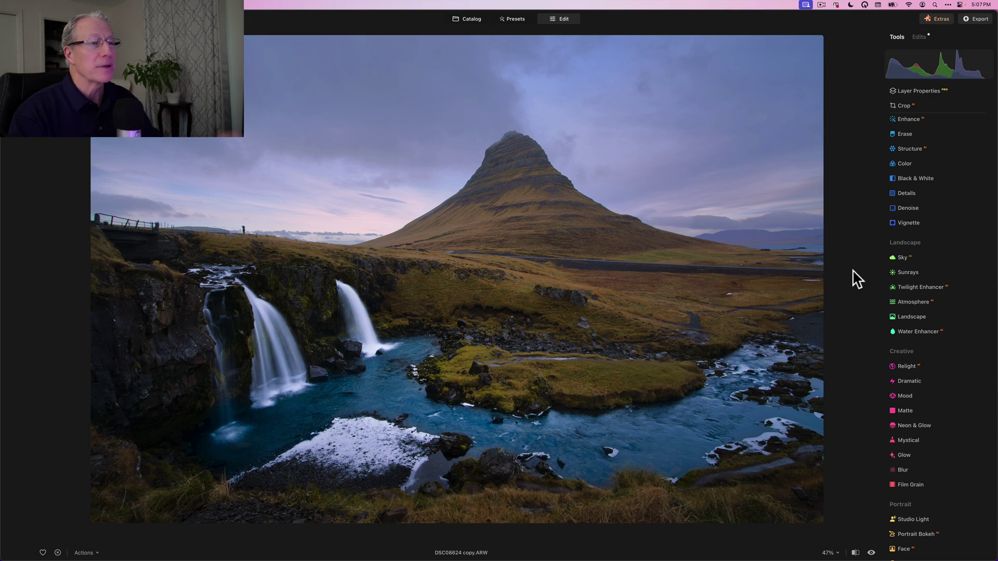
key("backslash")
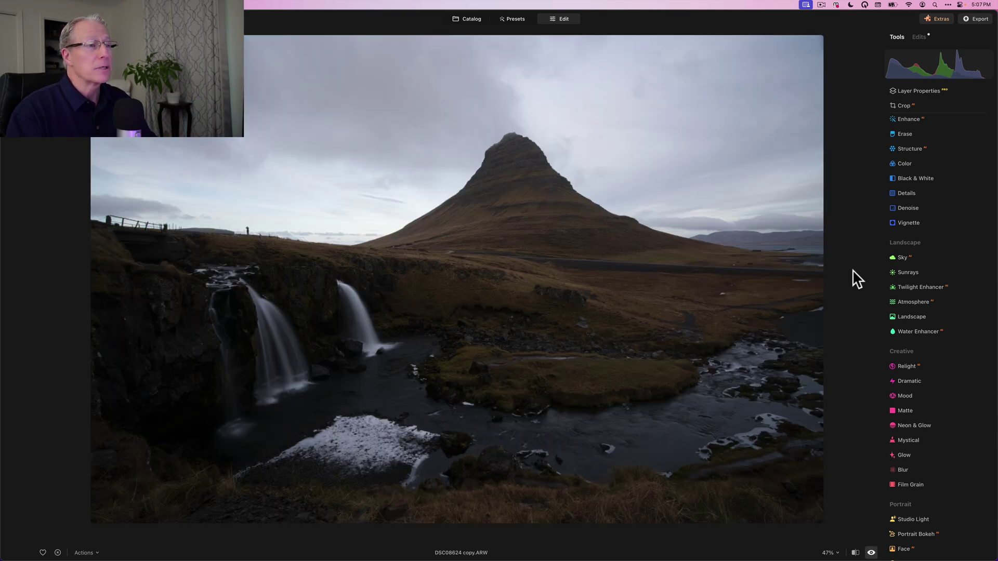
key("backslash")
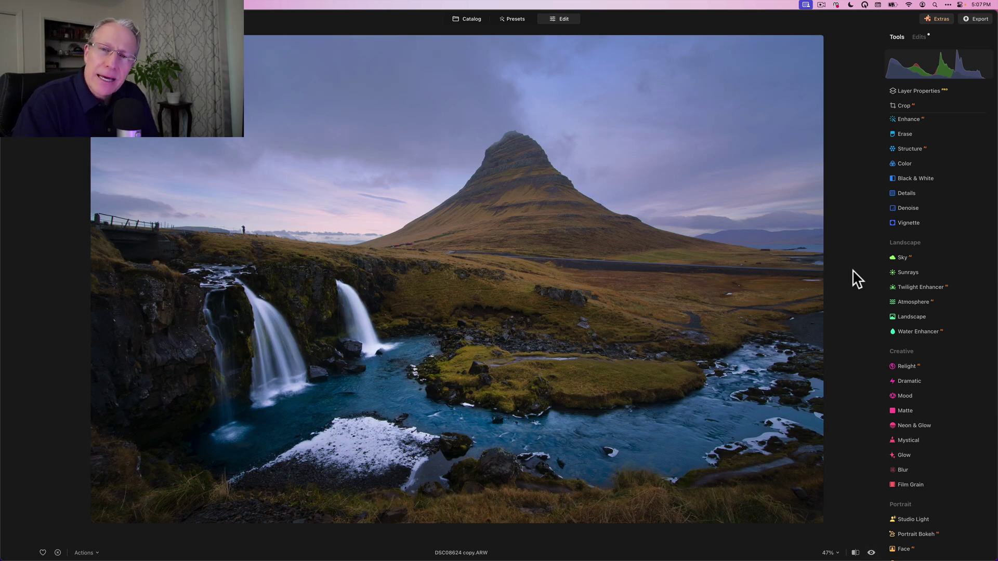